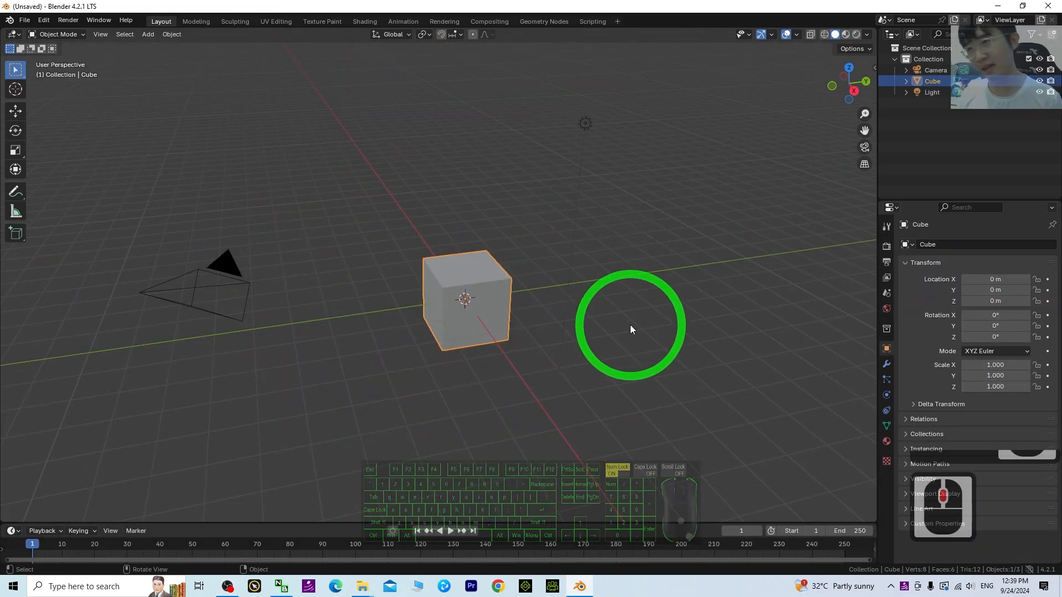
Delete all default objects from the scene: the camera, the cube and the light
click(642, 314)
click(649, 317)
click(648, 316)
click(648, 316)
click(649, 316)
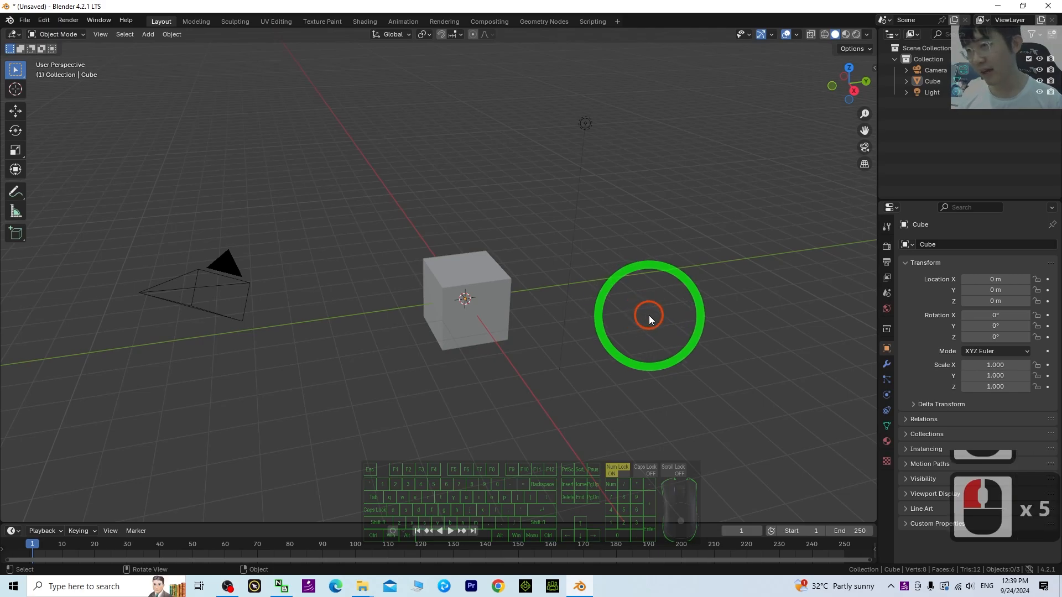
click(649, 316)
click(648, 316)
key(a)
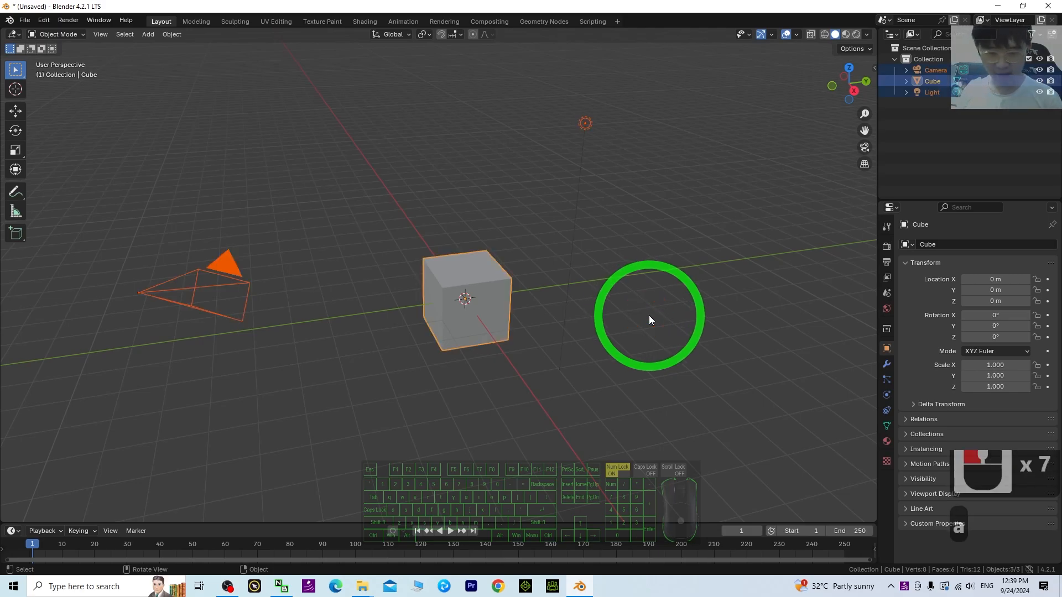
key(Delete)
Add a new cube mesh at the scene's origin
click(148, 35)
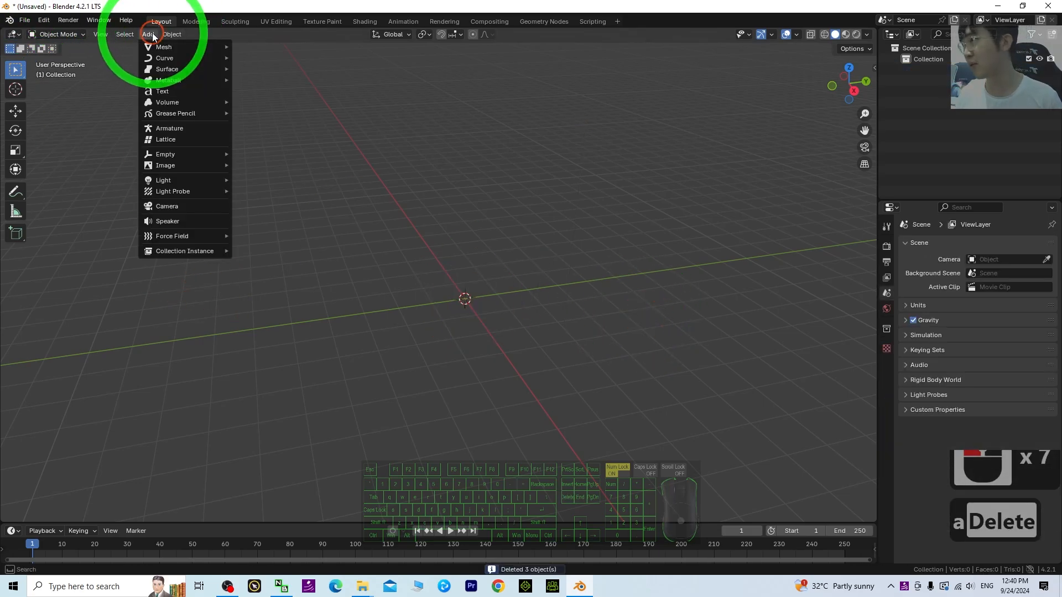
click(152, 48)
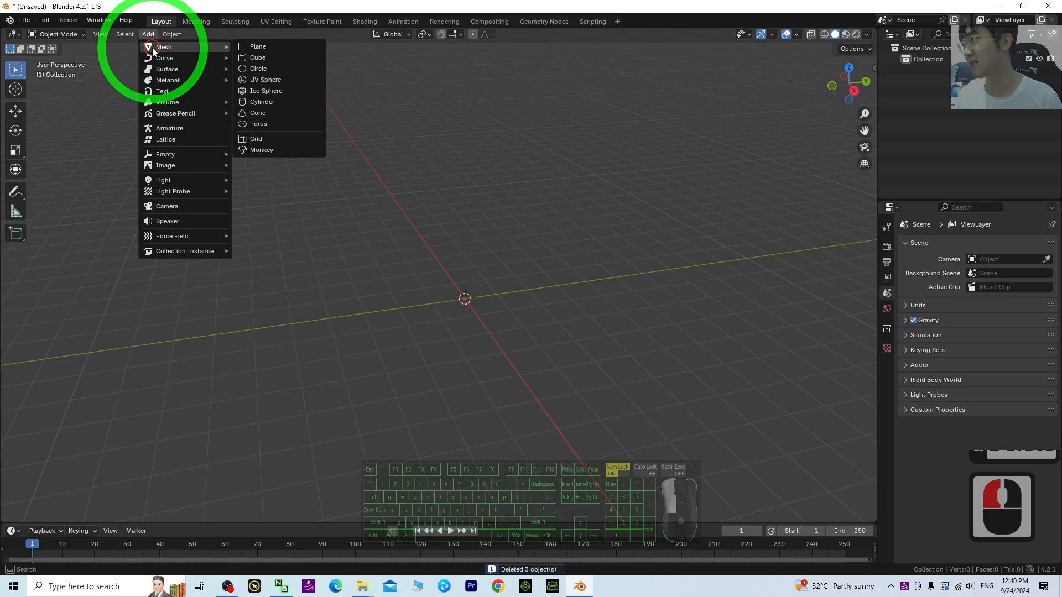
click(257, 57)
scroll(547, 313, up, 4)
shift+middle_drag(656, 297, 616, 274)
Switch the cube to Edit Mode and bevel all of its edges by about 0.206 m
click(489, 240)
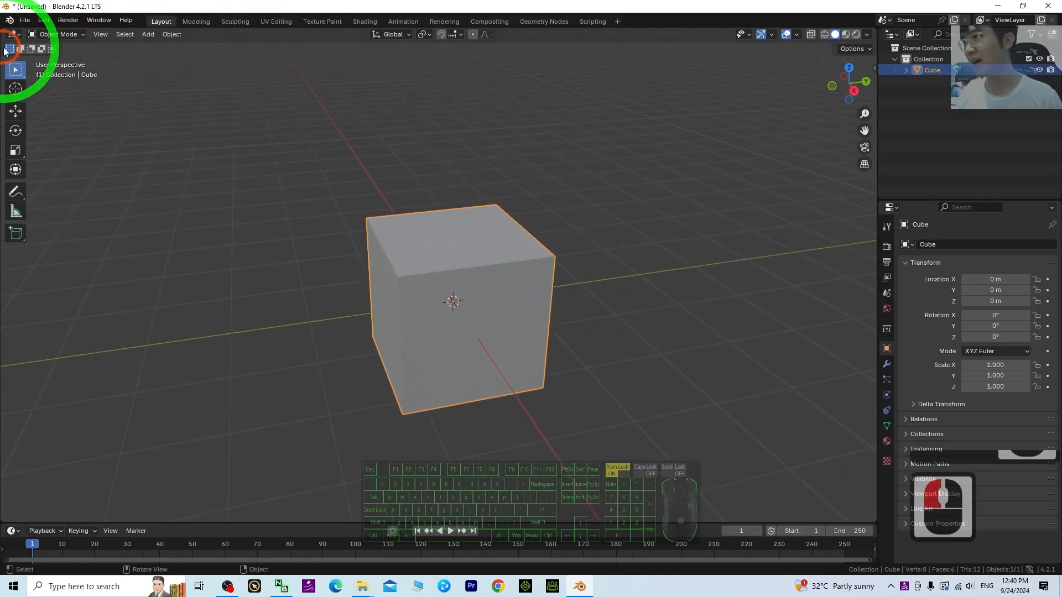
click(57, 34)
click(55, 59)
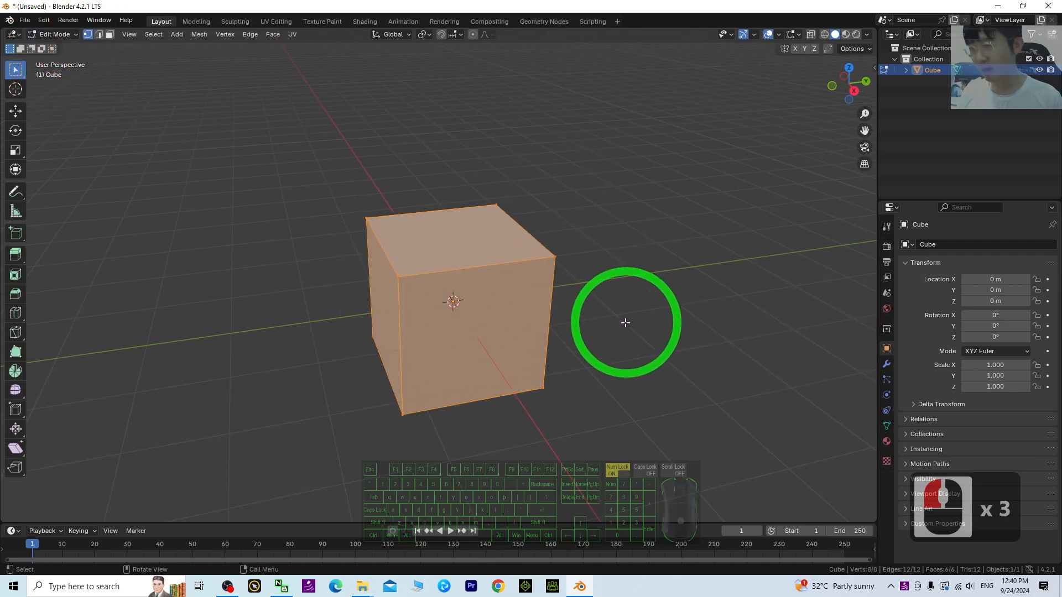
key(ctrl+b)
click(475, 364)
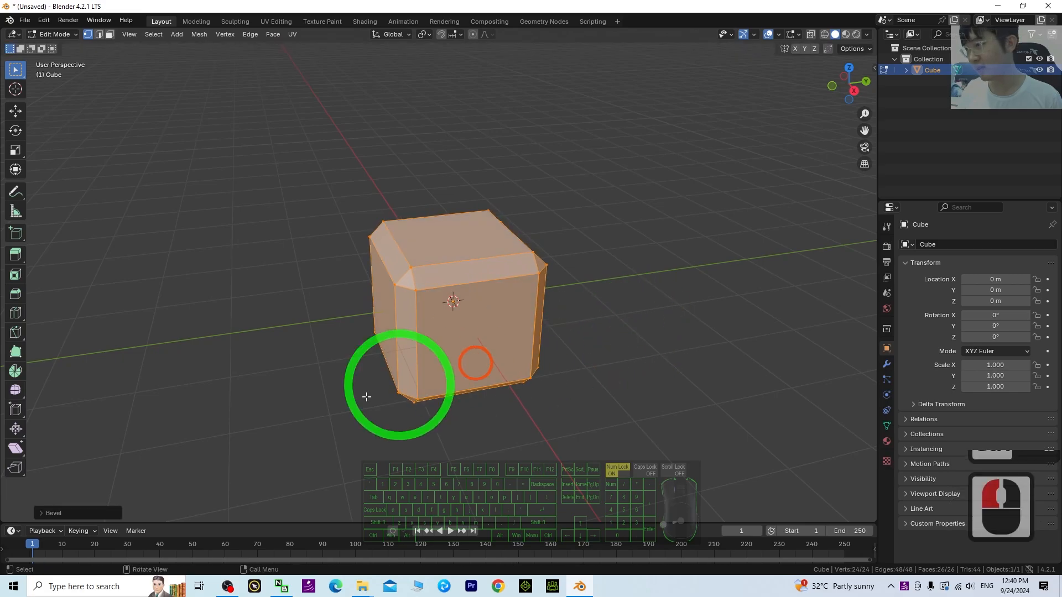
Change the bevel to affect vertices and increase its width to about 1.35 m
click(54, 513)
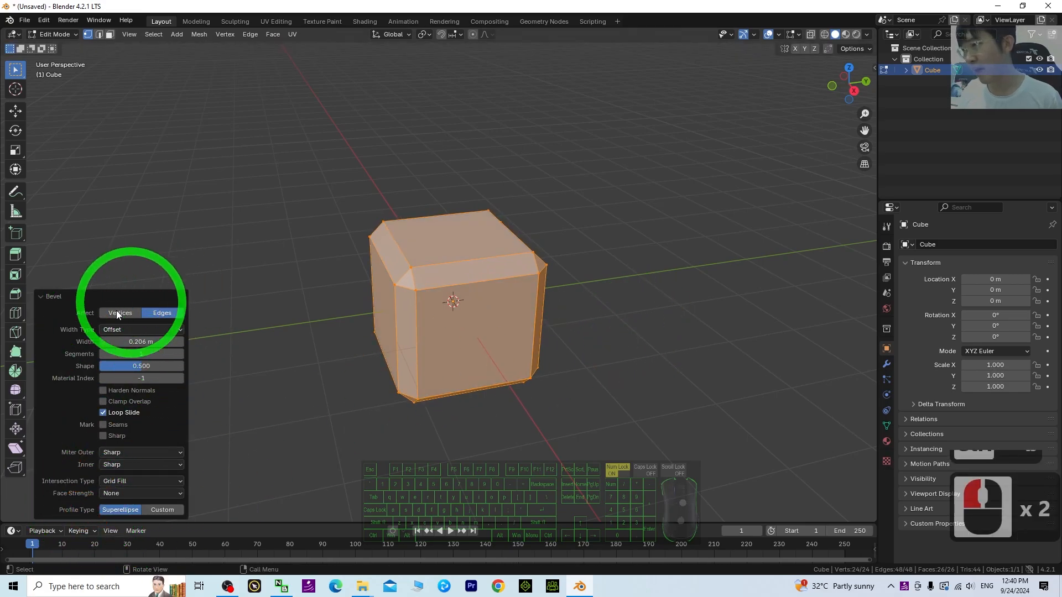
click(121, 314)
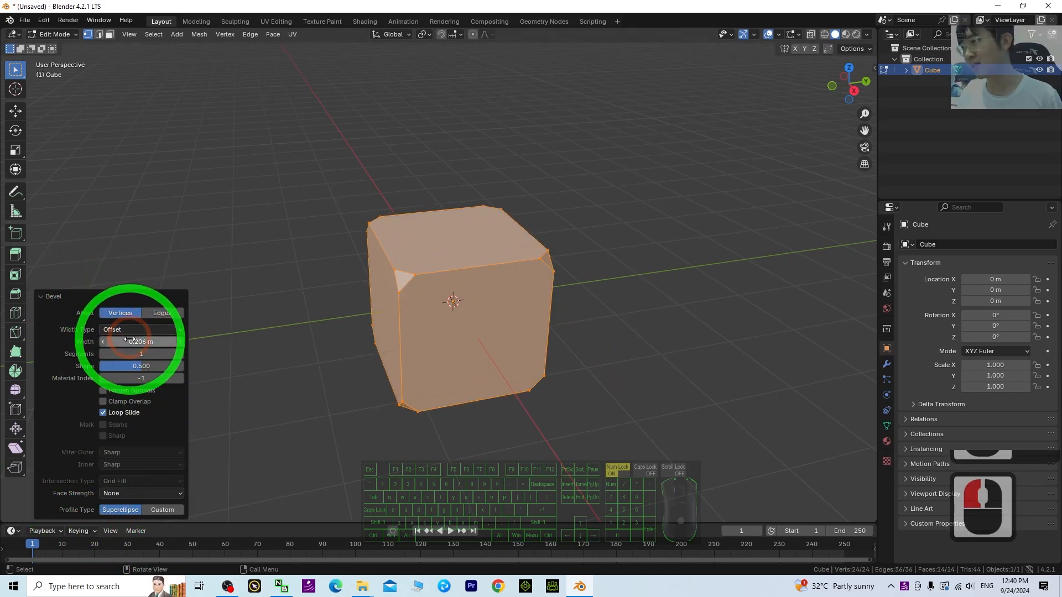
drag(130, 341, 198, 349)
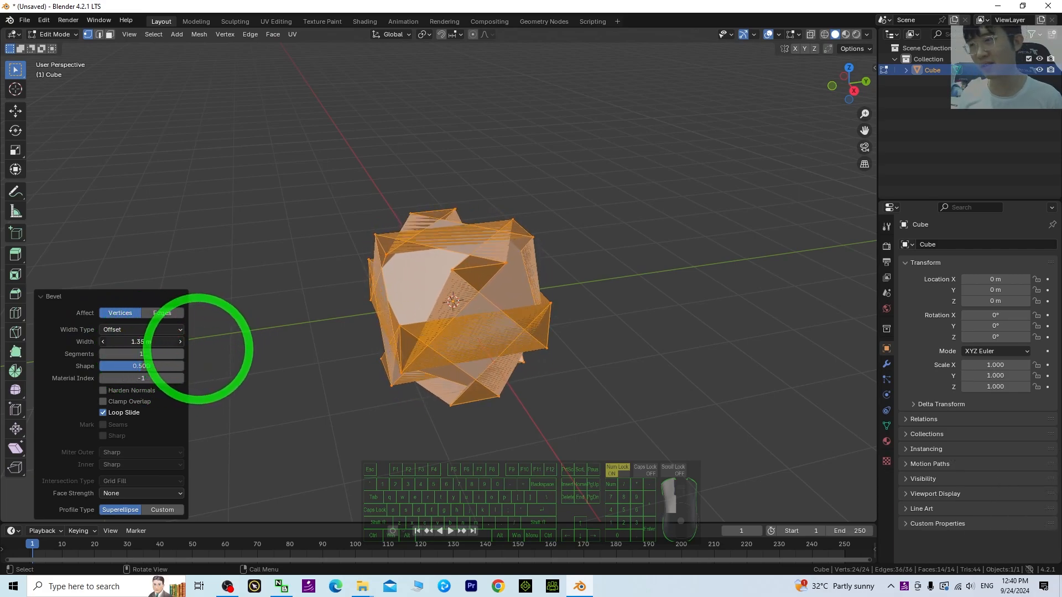
Select the whole mesh and bevel its edges again with an offset of about 0.73 m
double_click(643, 290)
key(a)
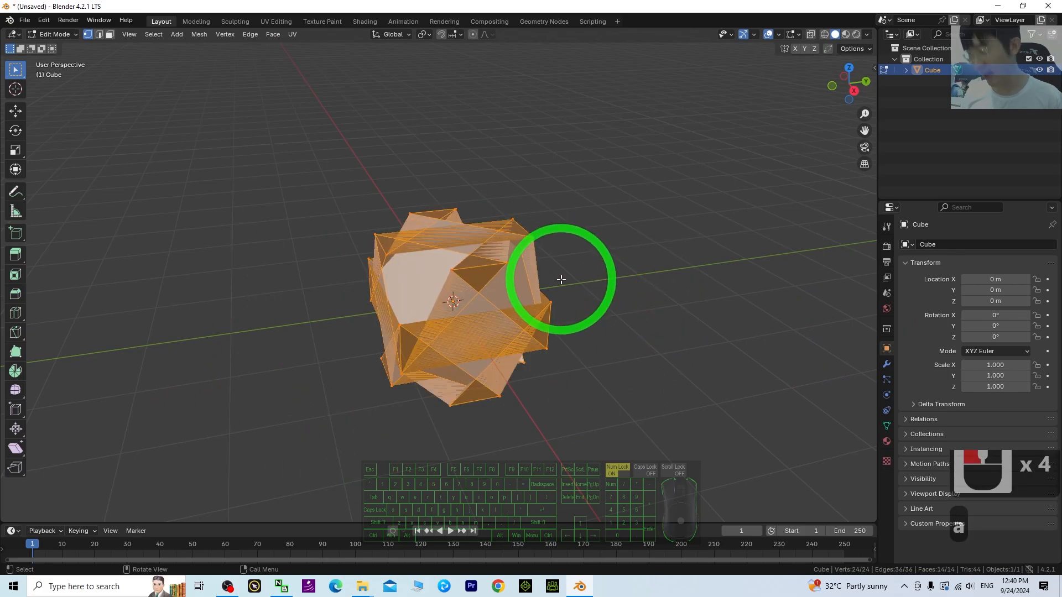
key(ctrl+b)
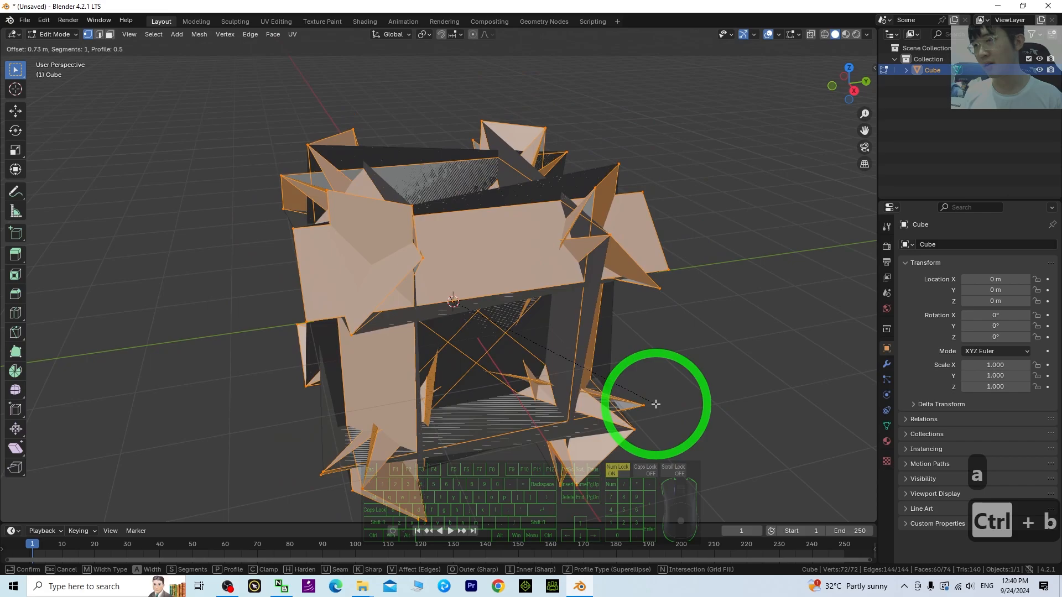
click(661, 403)
Reselect the entire mesh and apply a further edge bevel about 1.73 m wide to form long spikes
scroll(653, 379, down, 5)
double_click(586, 315)
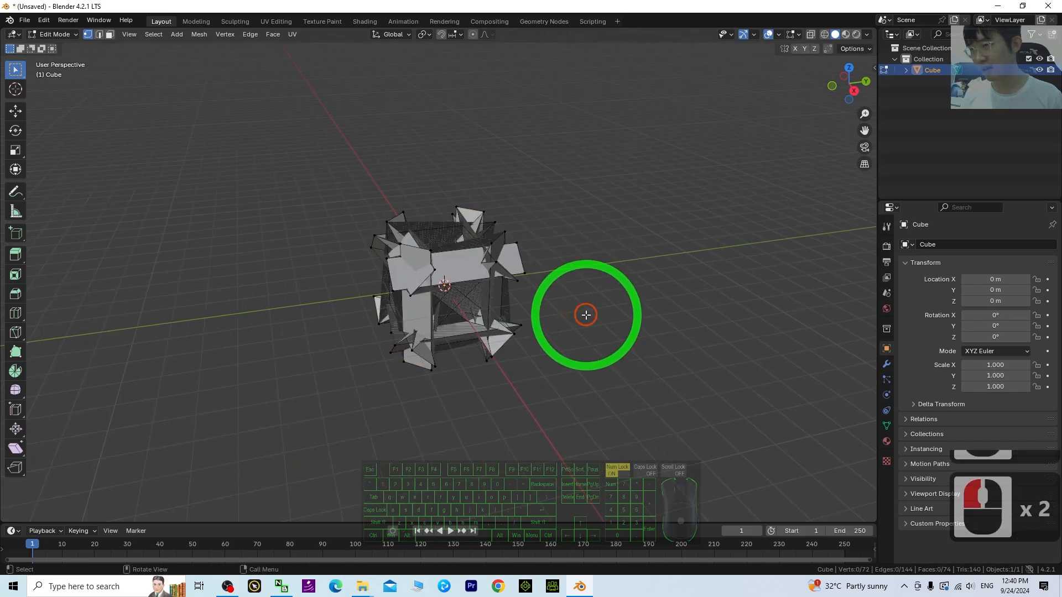
key(a)
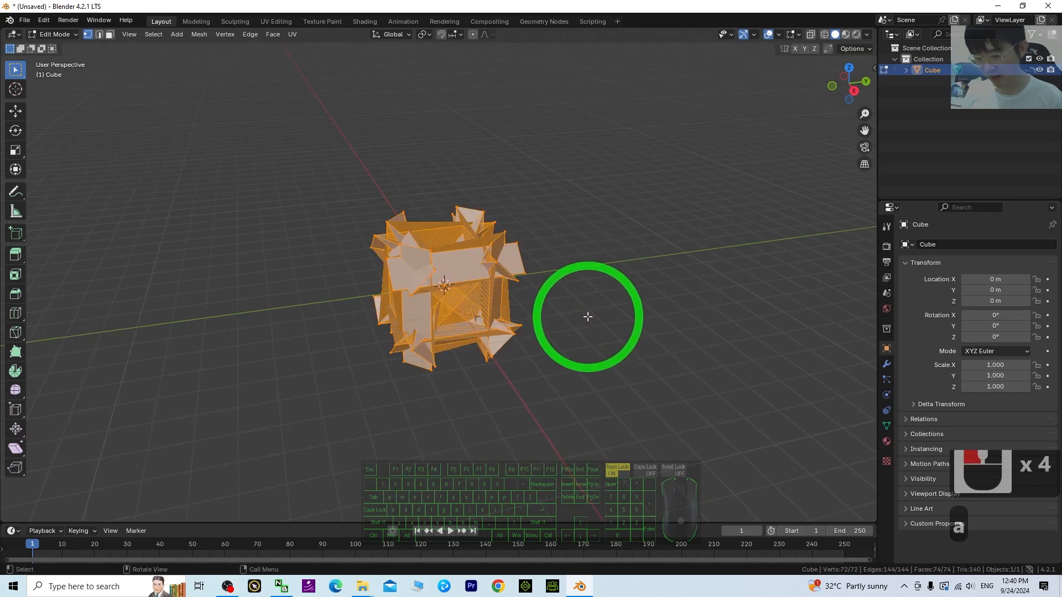
key(ctrl+b)
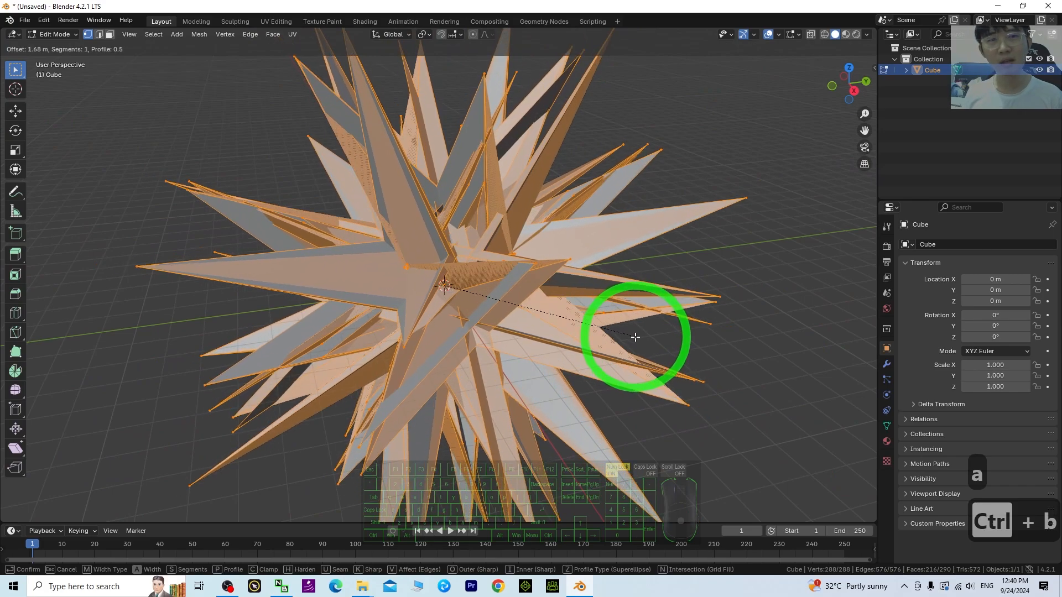
click(622, 338)
Return the spiky mesh to Object Mode and keep it selected
scroll(351, 402, down, 4)
mouse_move(350, 402)
middle_down()
mouse_move(457, 391)
mouse_move(344, 408)
middle_up()
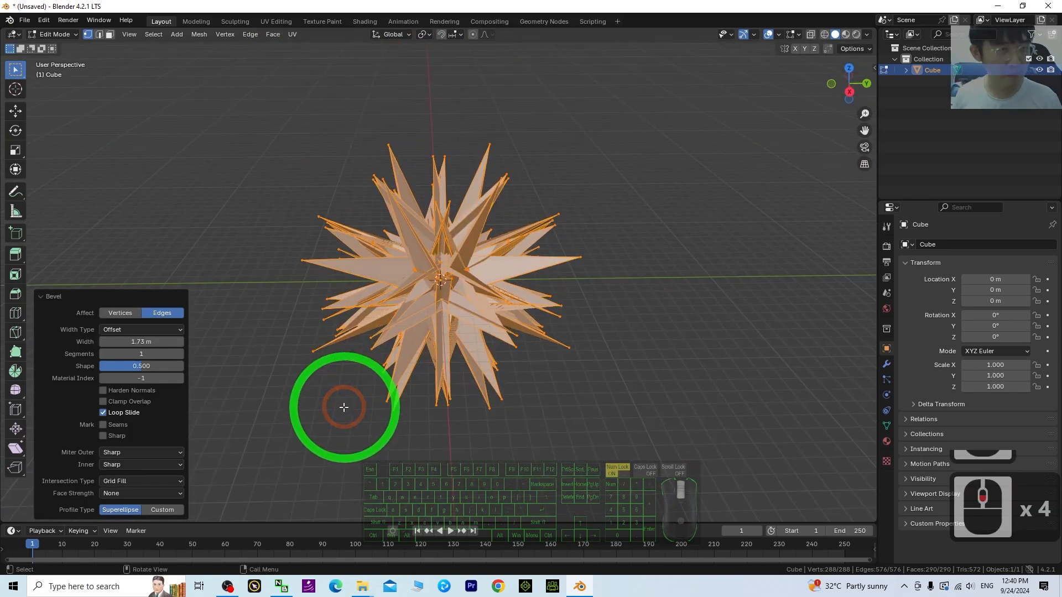
scroll(380, 279, up, 5)
scroll(402, 278, down, 3)
shift+middle_drag(445, 331, 469, 298)
middle_drag(567, 351, 595, 353)
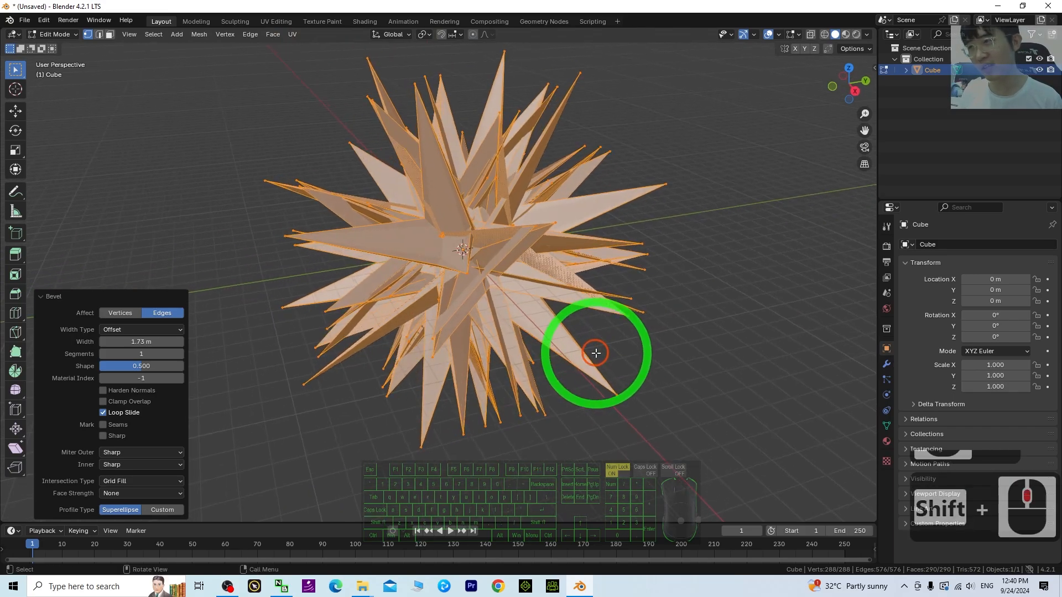
shift+middle_drag(740, 228, 718, 252)
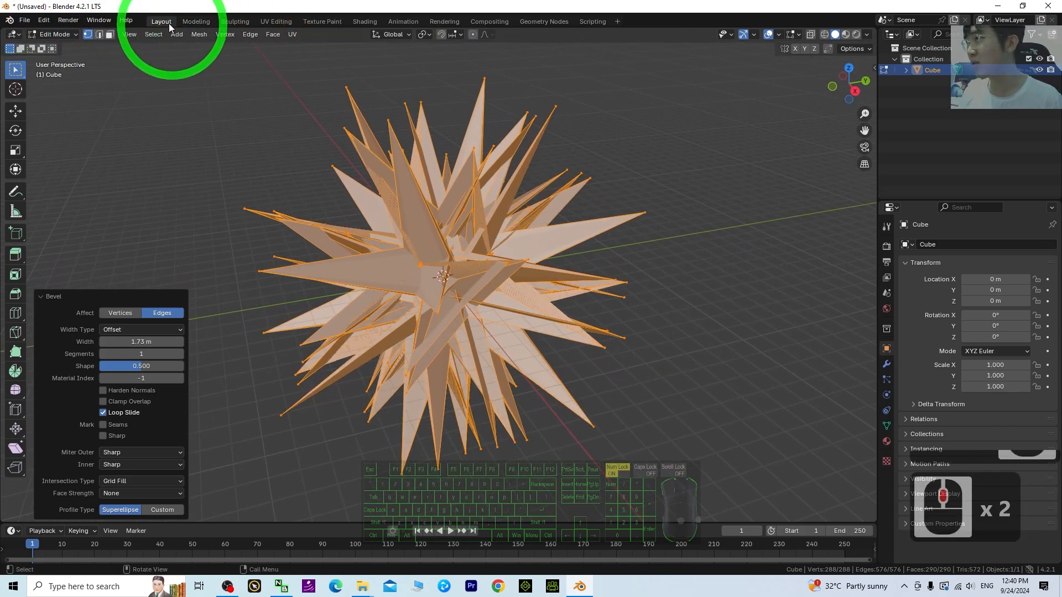
click(56, 35)
click(54, 35)
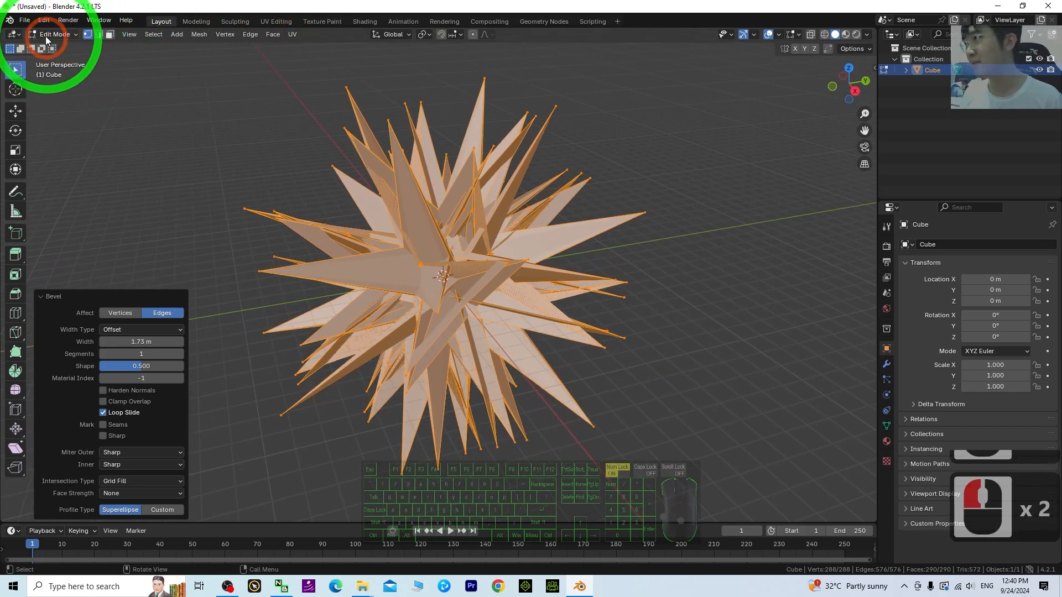
click(51, 35)
click(49, 47)
click(403, 237)
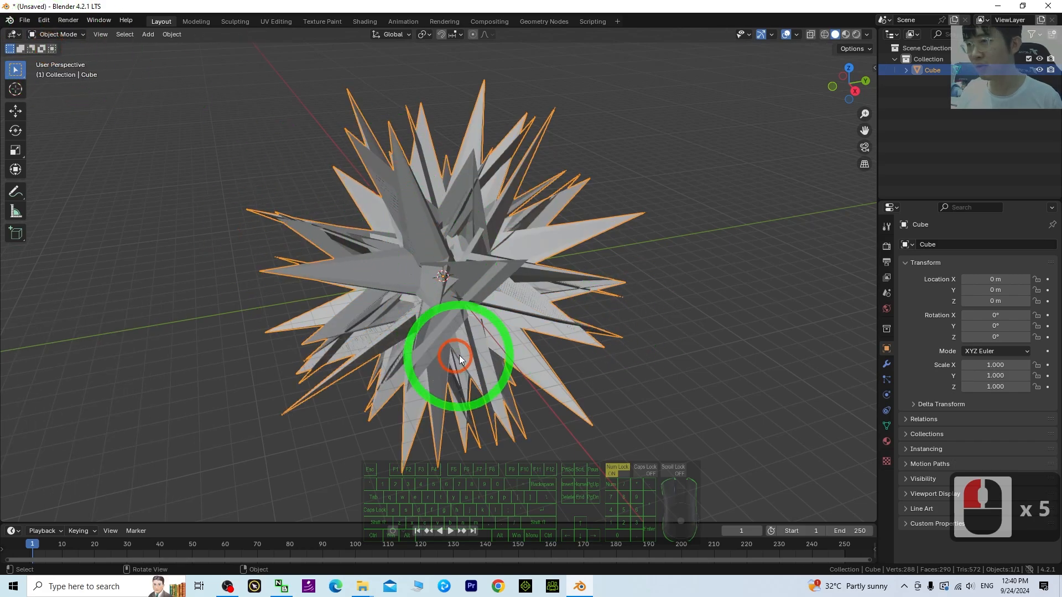
Set the viewport shading to Material Preview
middle_drag(450, 356, 472, 354)
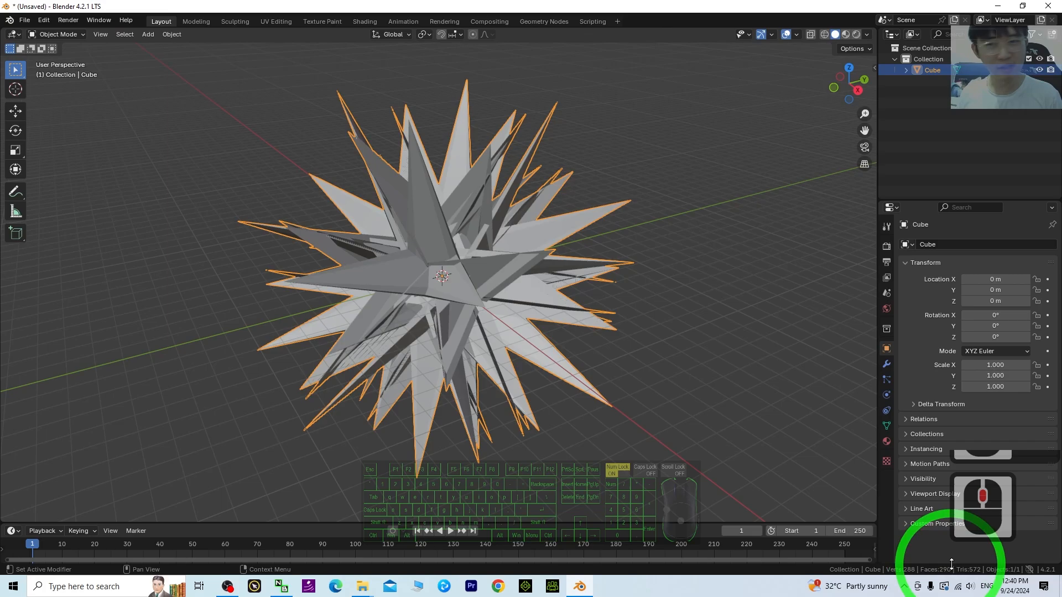
middle_drag(442, 324, 454, 252)
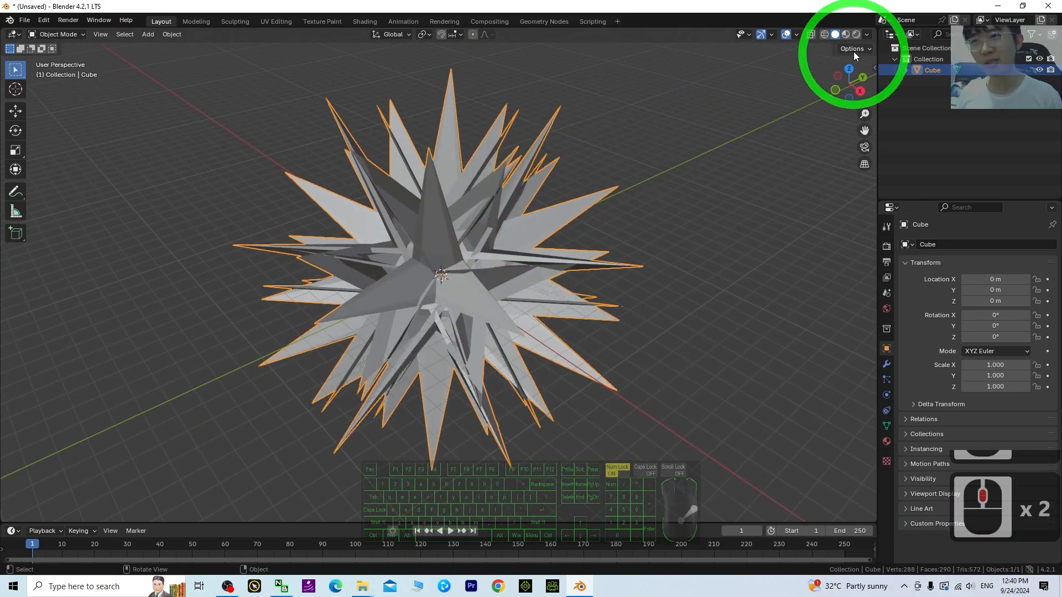
click(846, 34)
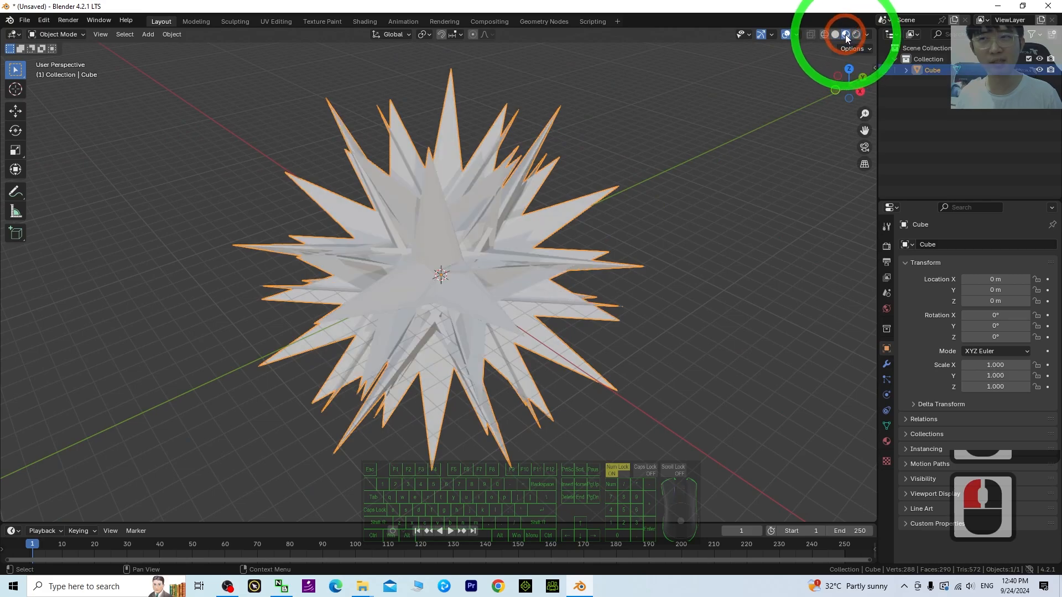
mouse_move(510, 334)
middle_down()
mouse_move(503, 312)
mouse_move(531, 332)
middle_up()
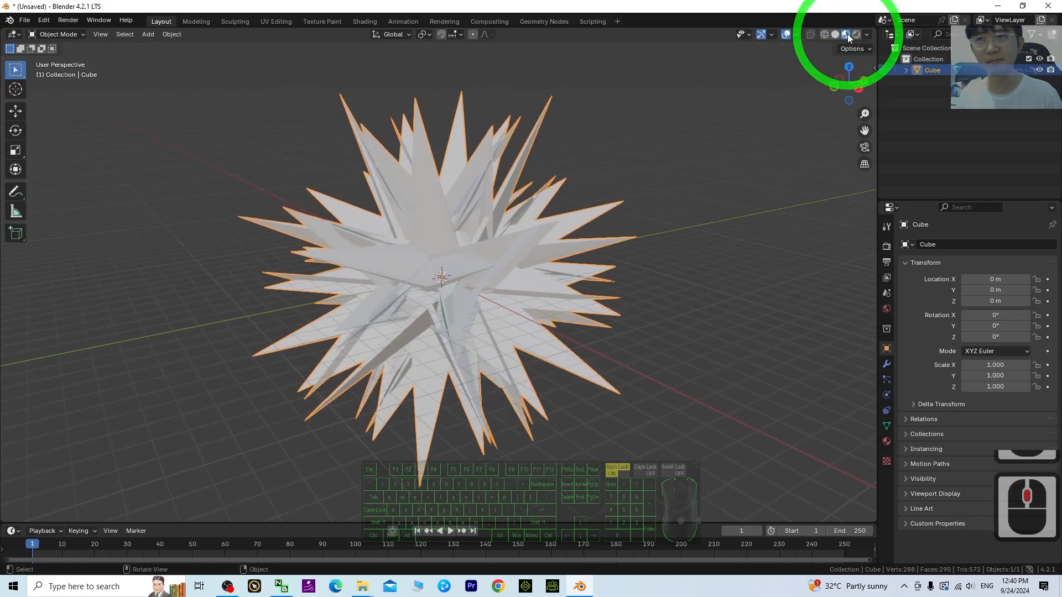
Create a new material for the spiky mesh and set its base color to golden yellow
click(886, 444)
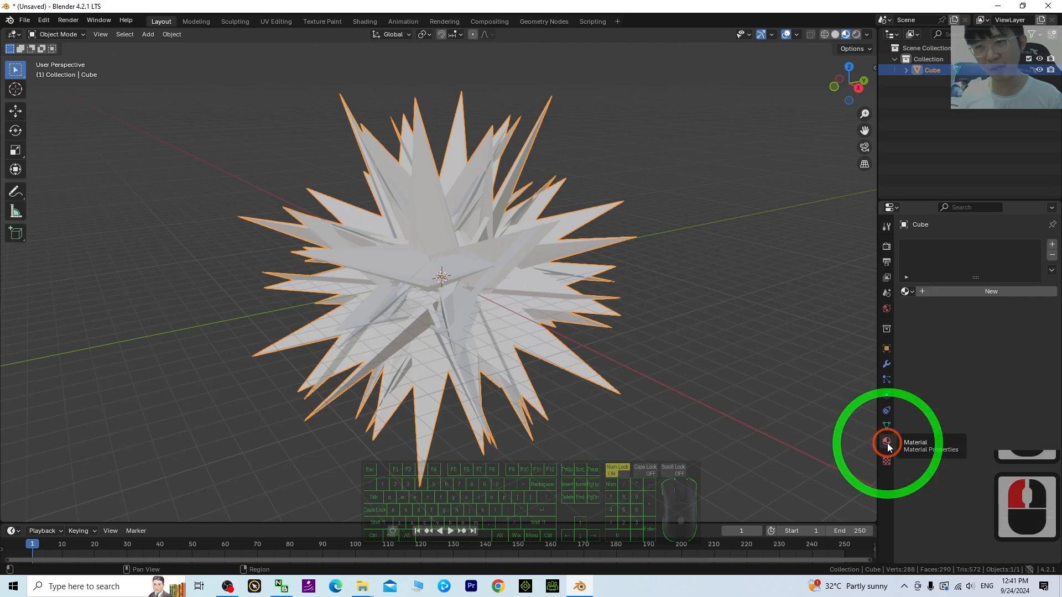
click(944, 292)
click(984, 362)
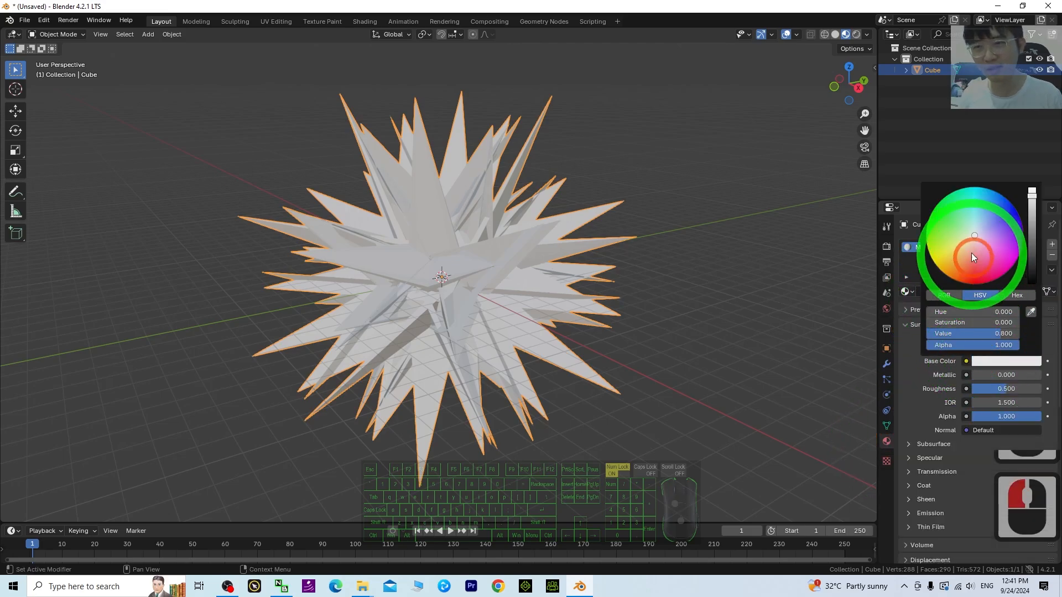
mouse_move(971, 234)
mouse_down()
mouse_move(944, 265)
mouse_move(962, 283)
mouse_move(939, 268)
mouse_up()
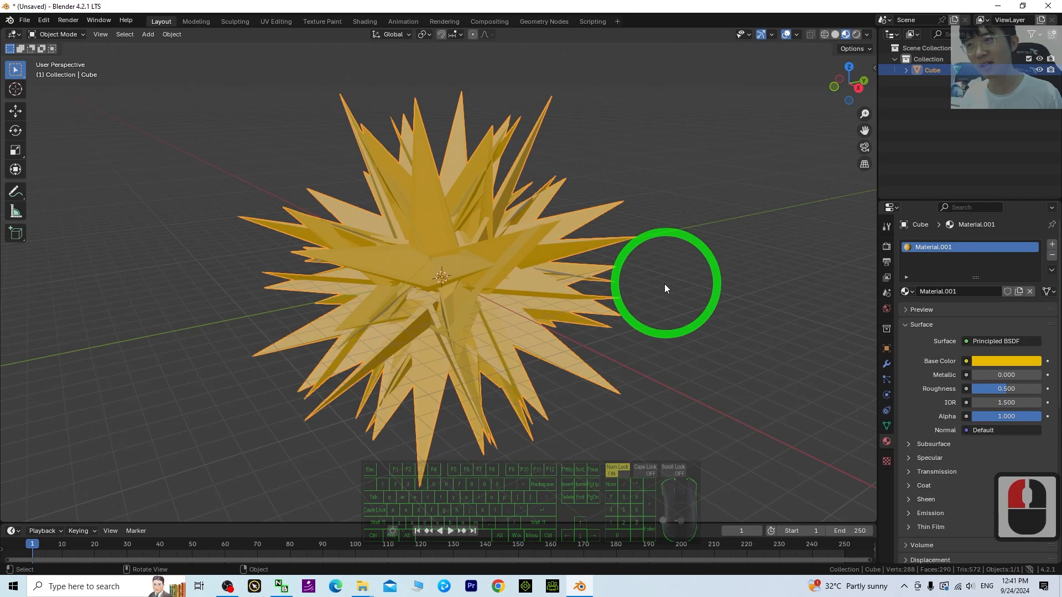
click(652, 285)
Copy the yellow spiky mesh and paste the duplicate in the same place
click(425, 301)
click(479, 261)
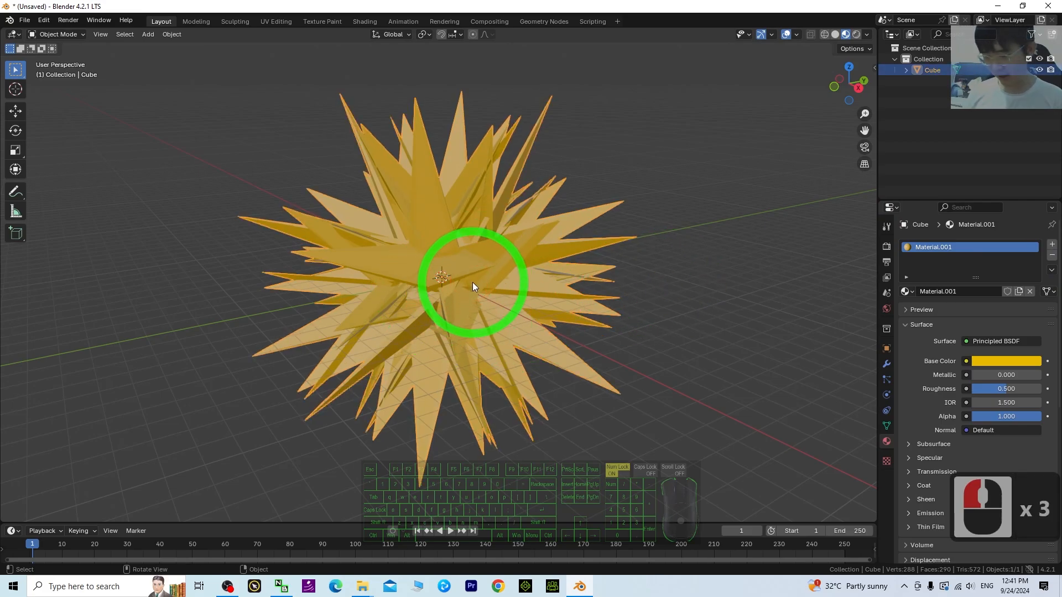
key(ctrl+c)
key(ctrl+v)
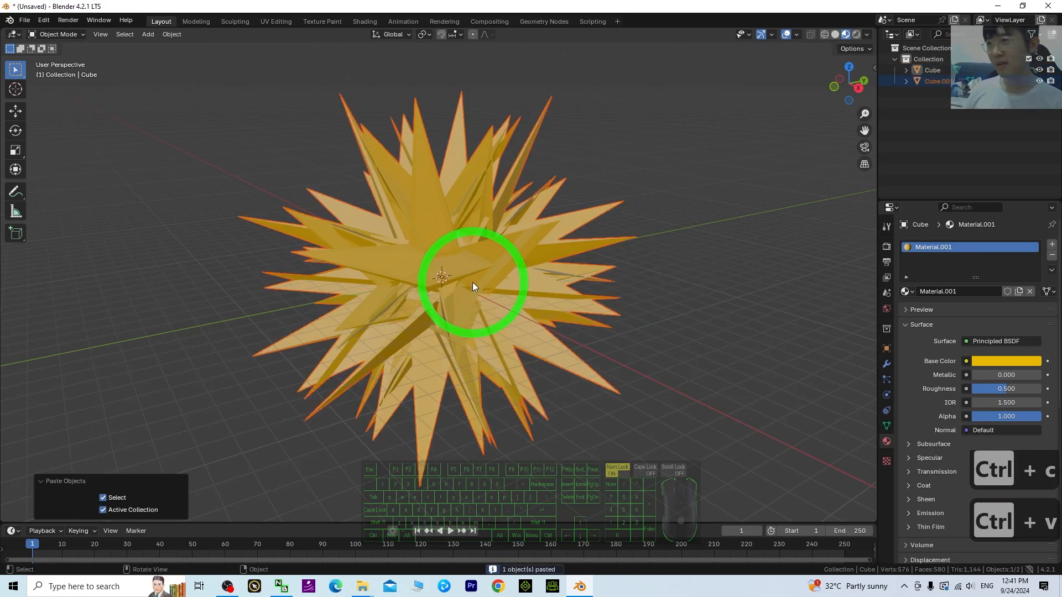
Select only the pasted copy, Cube.001, and rotate it about 15.5° around the global Z axis
click(15, 131)
click(438, 293)
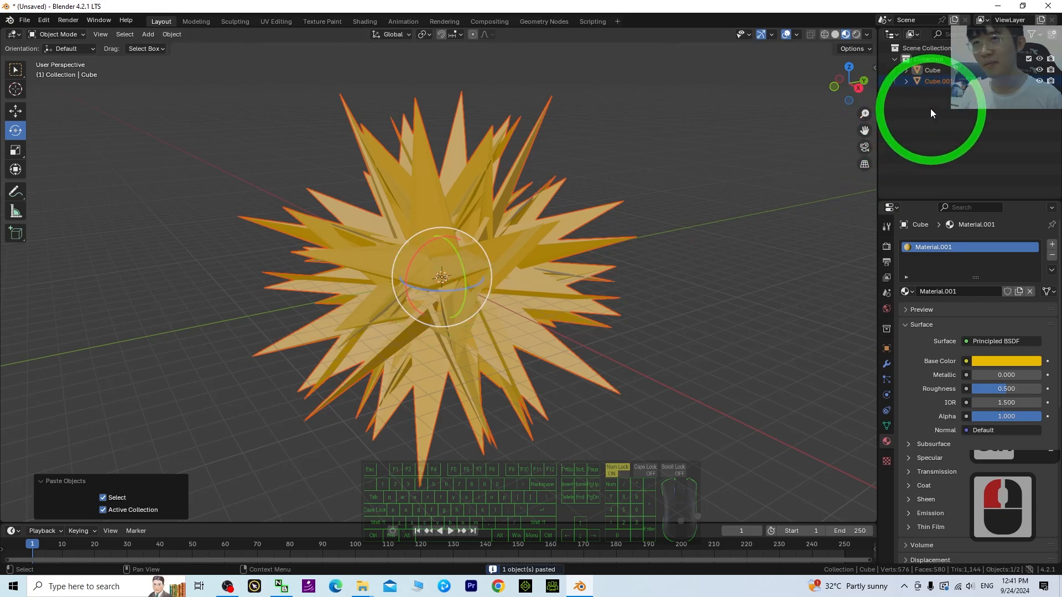
click(938, 81)
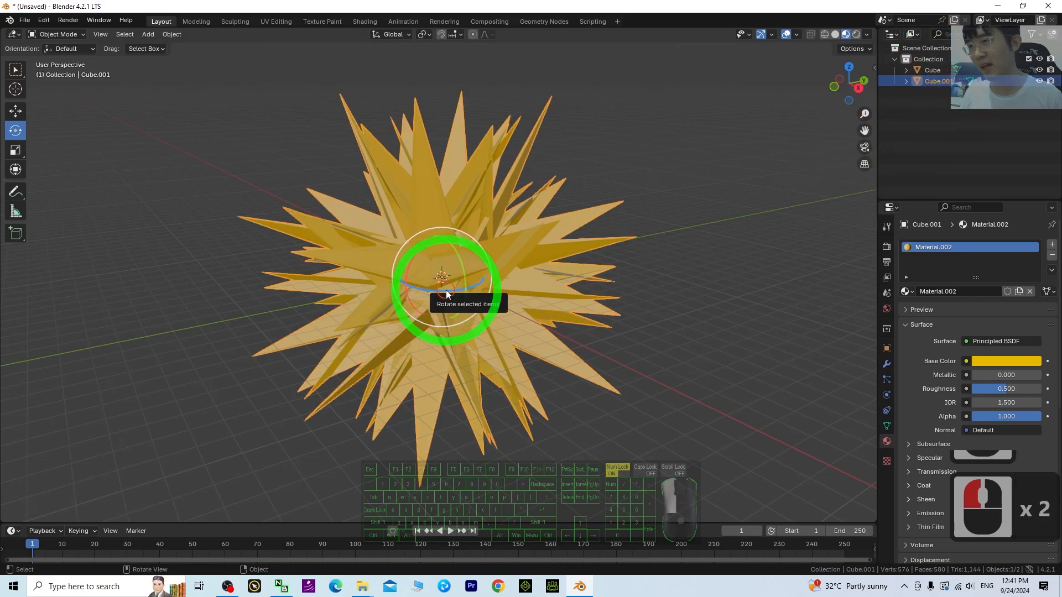
drag(447, 293, 458, 285)
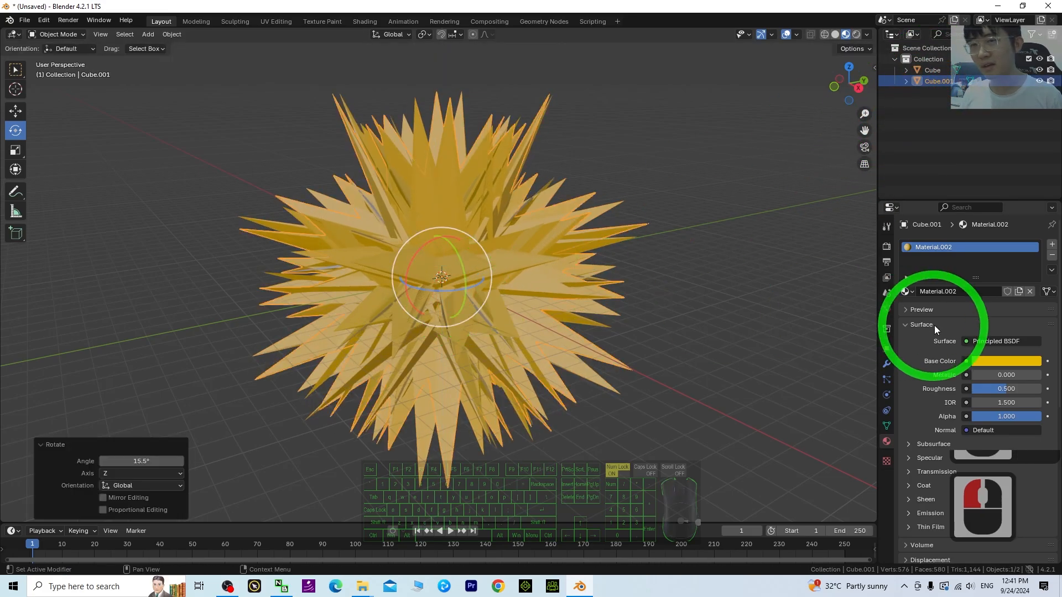
Set the base color of the rotated copy's material to red, with hue 0.002, saturation 1.000 and value 0.801
click(993, 362)
click(980, 283)
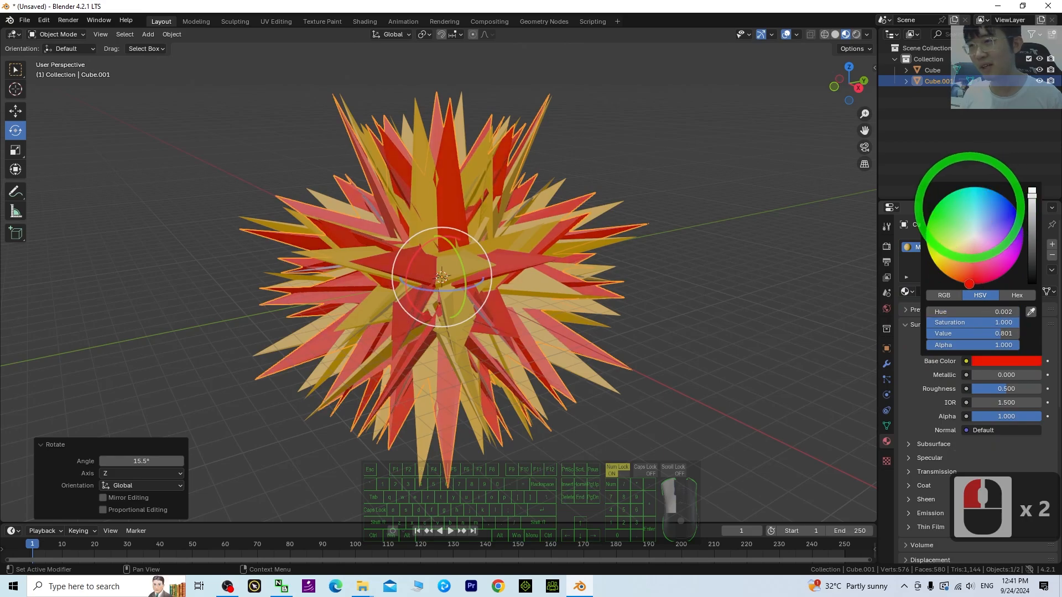
click(588, 320)
click(672, 315)
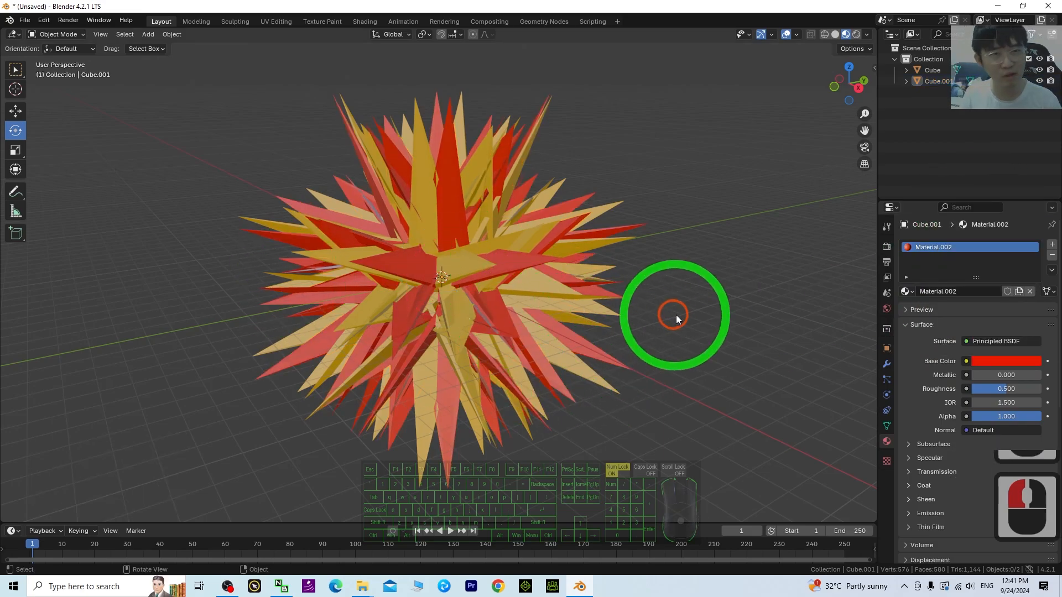
middle_drag(686, 332, 668, 296)
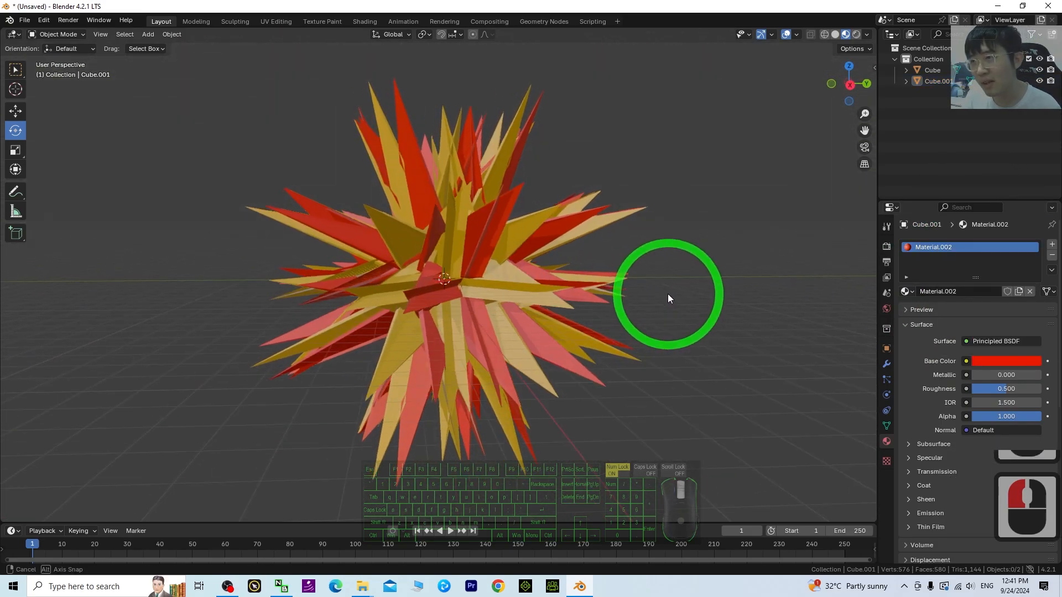
Select the red spiky copy and freely rotate it with Trackball by about -14.9° and 21.8°
click(505, 353)
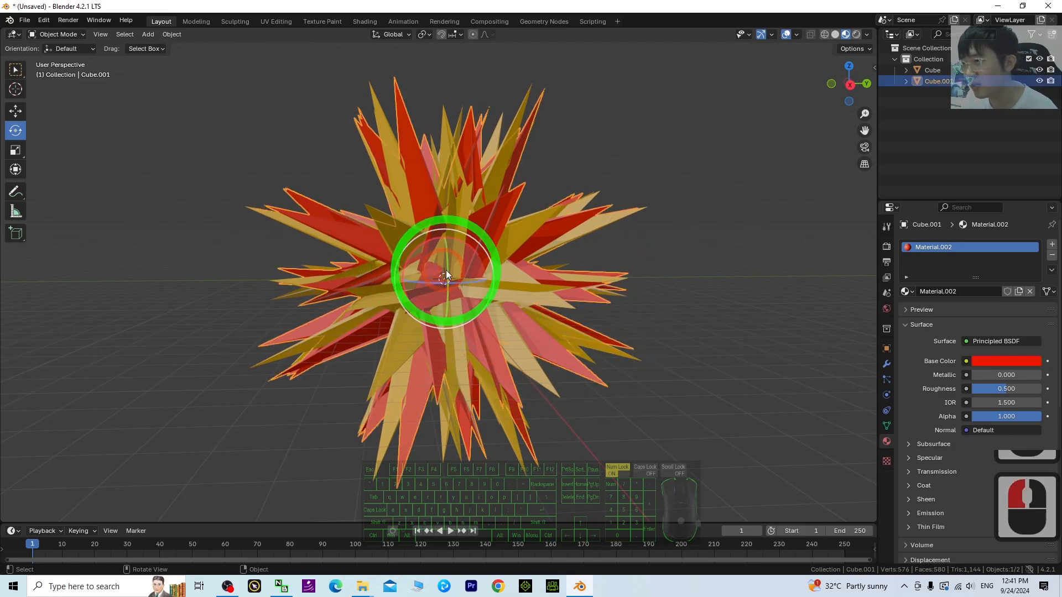
drag(446, 266, 493, 256)
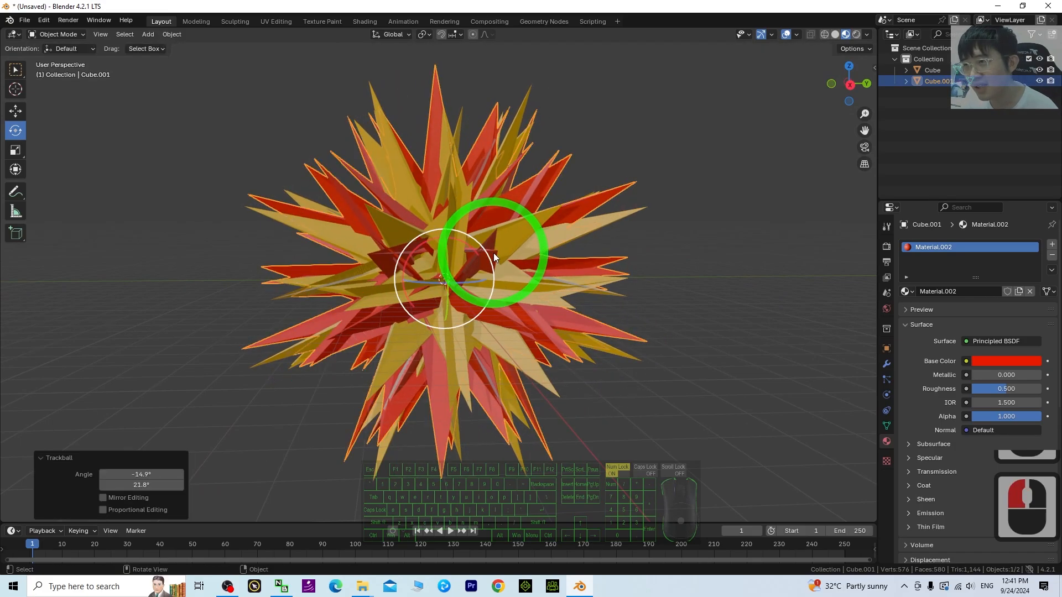
click(727, 273)
click(730, 271)
click(559, 320)
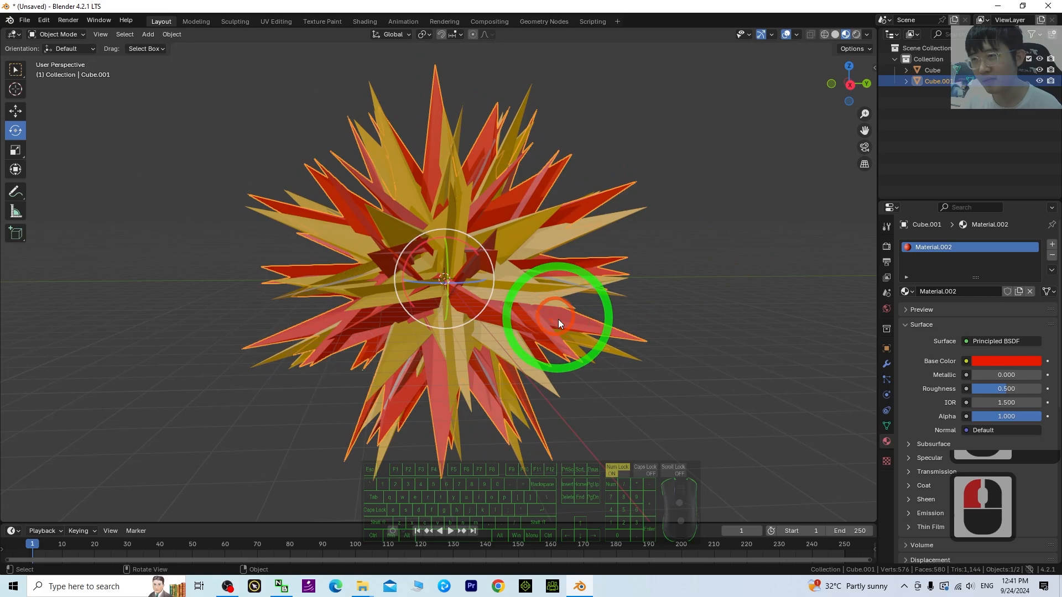
Try an alpha of 0.535 and an IOR of 4.700 on the red material, and restore both values
scroll(990, 360, down, 4)
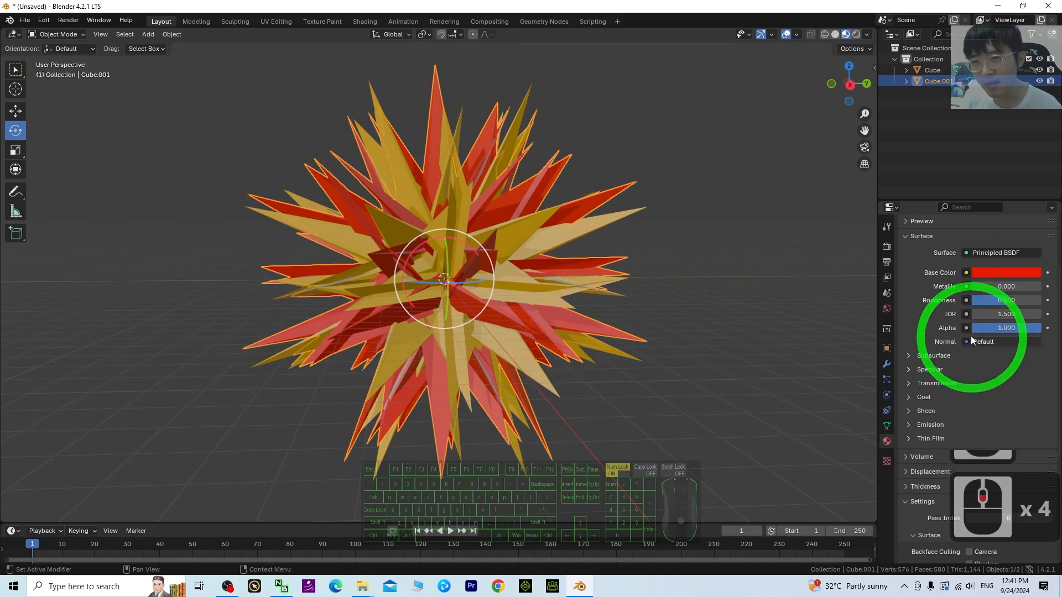
drag(1032, 330, 1059, 321)
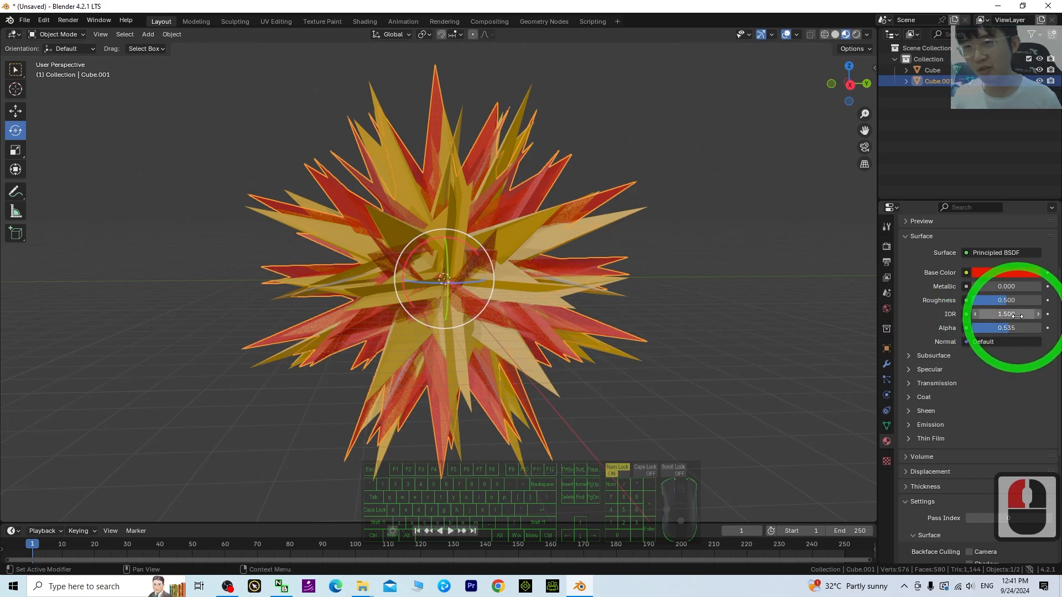
mouse_move(1017, 316)
mouse_down()
mouse_move(121, 311)
mouse_move(247, 308)
mouse_up()
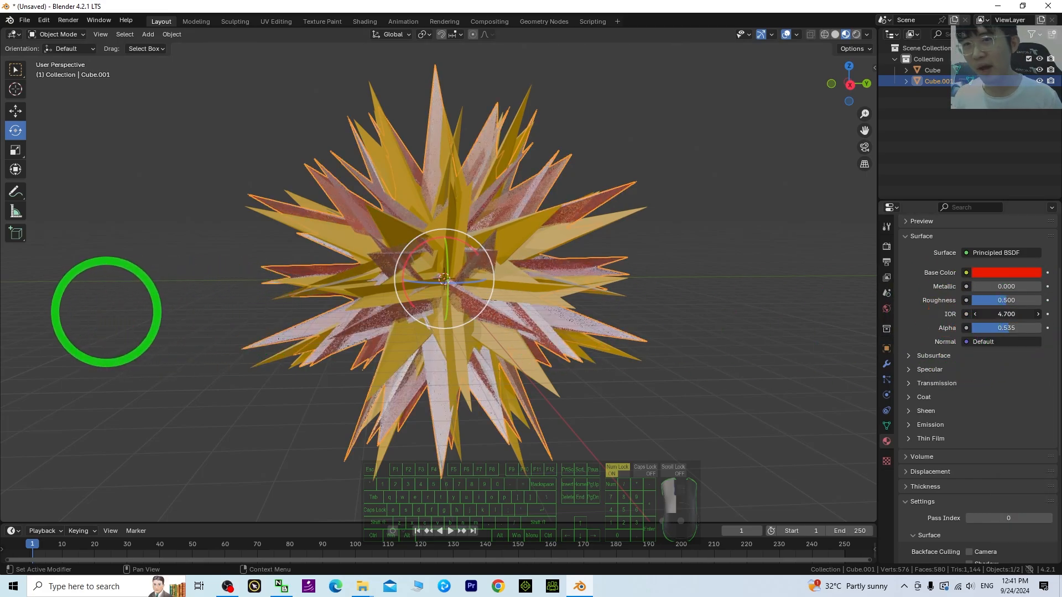
drag(106, 312, 1018, 316)
key(ctrl+z)
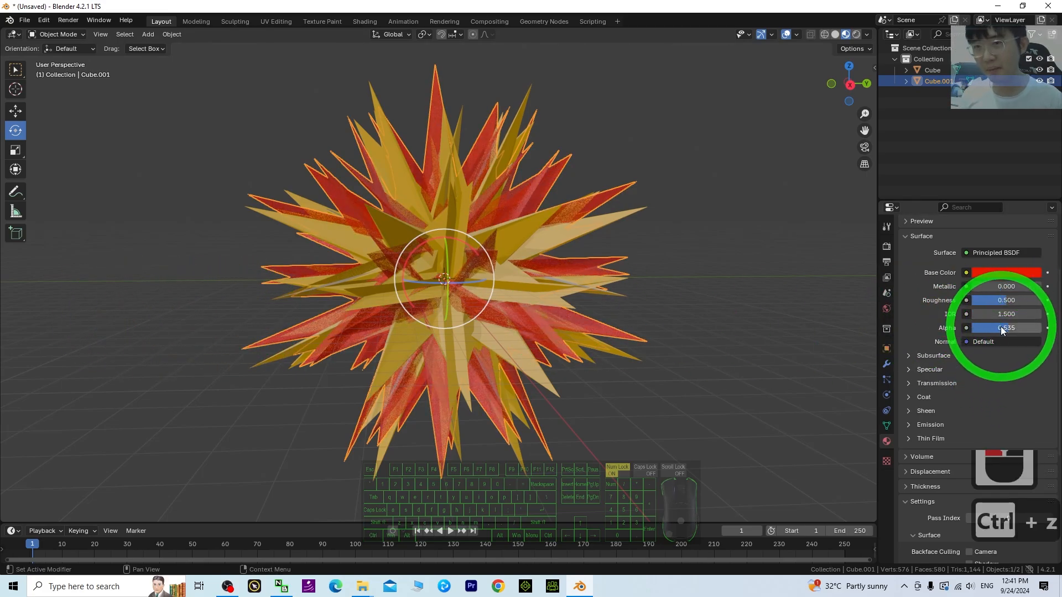
drag(1007, 330, 237, 307)
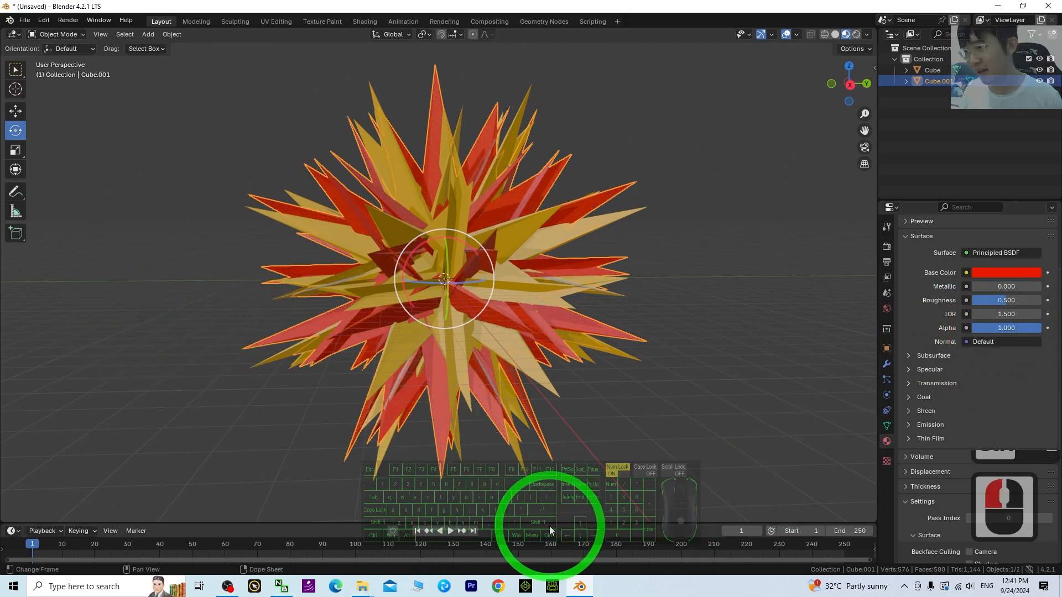
Enlarge the timeline and keyframe the red material's alpha at 0.000 on frame 0
drag(549, 525, 541, 468)
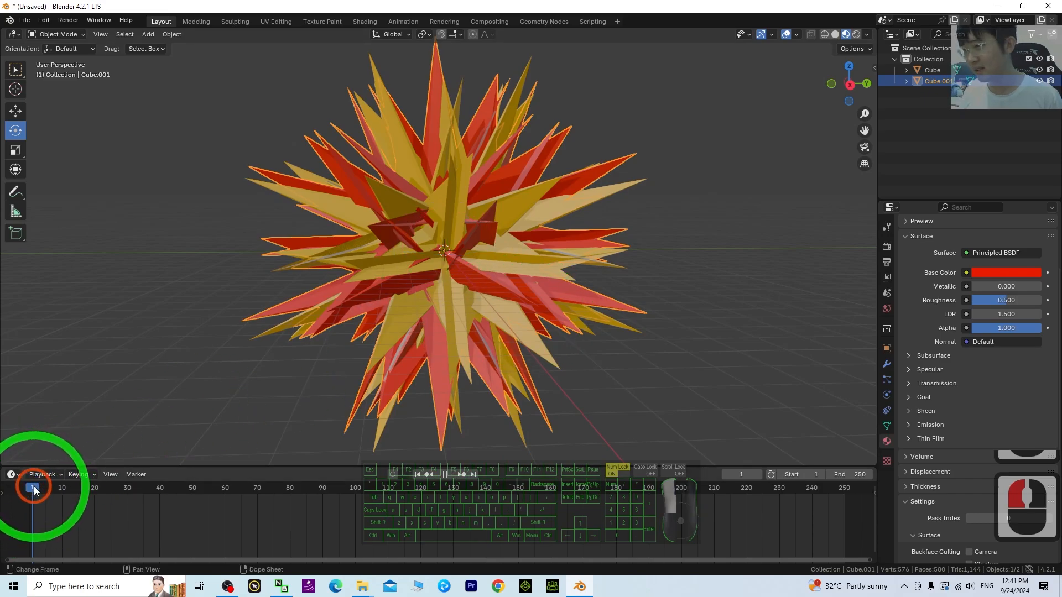
click(444, 474)
click(30, 497)
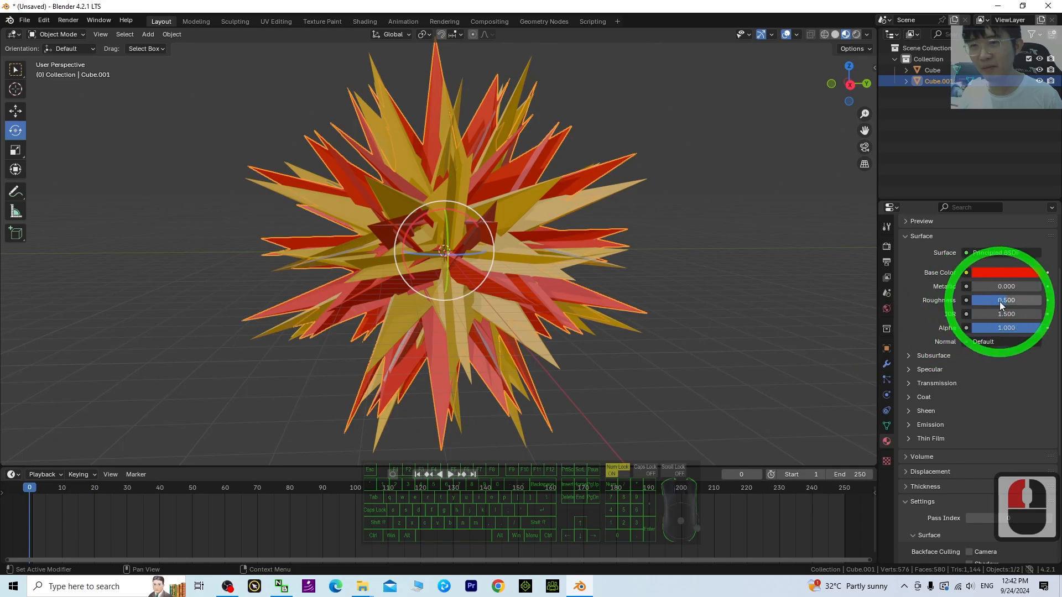
drag(1027, 328, 111, 328)
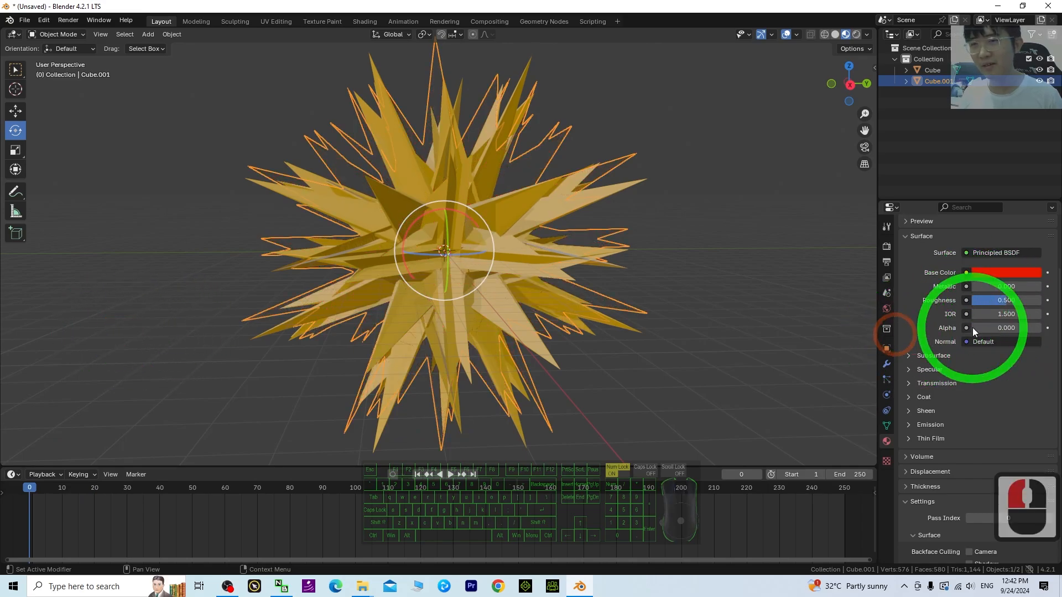
click(1047, 328)
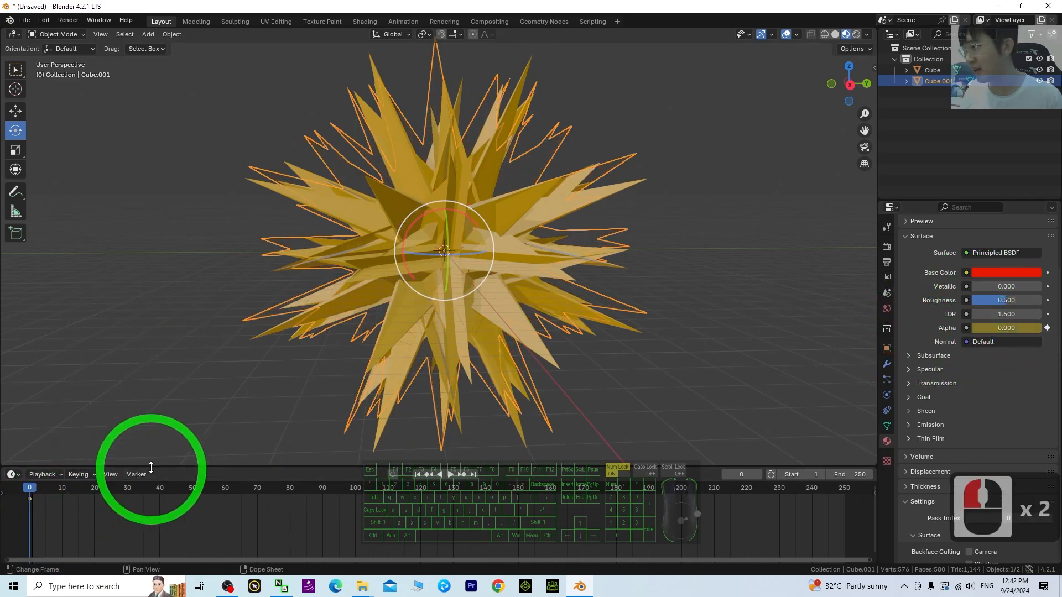
Keyframe the red material's alpha at 1.000 on frame 17
click(449, 474)
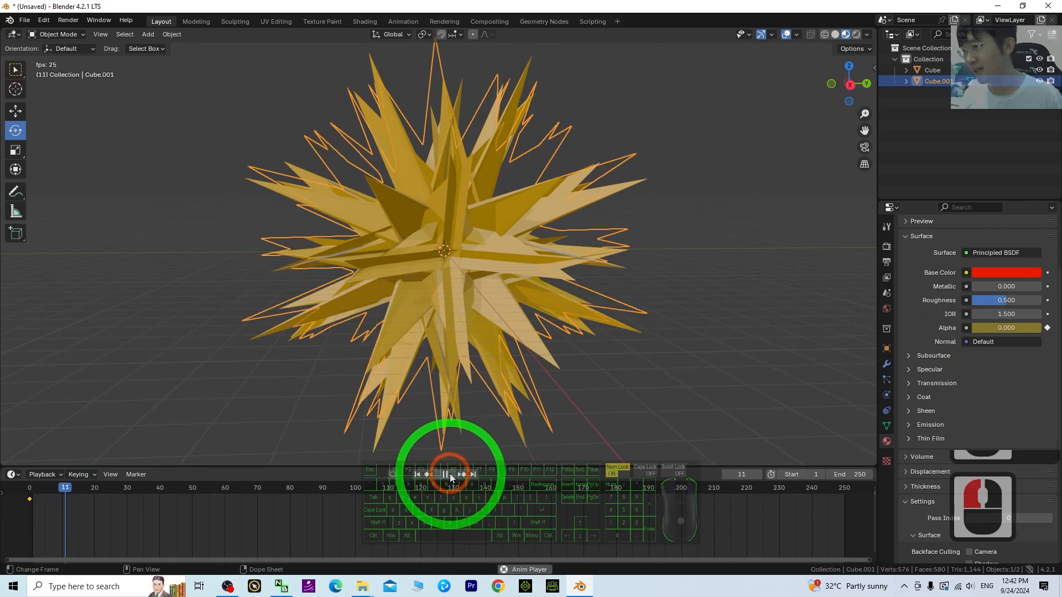
click(450, 474)
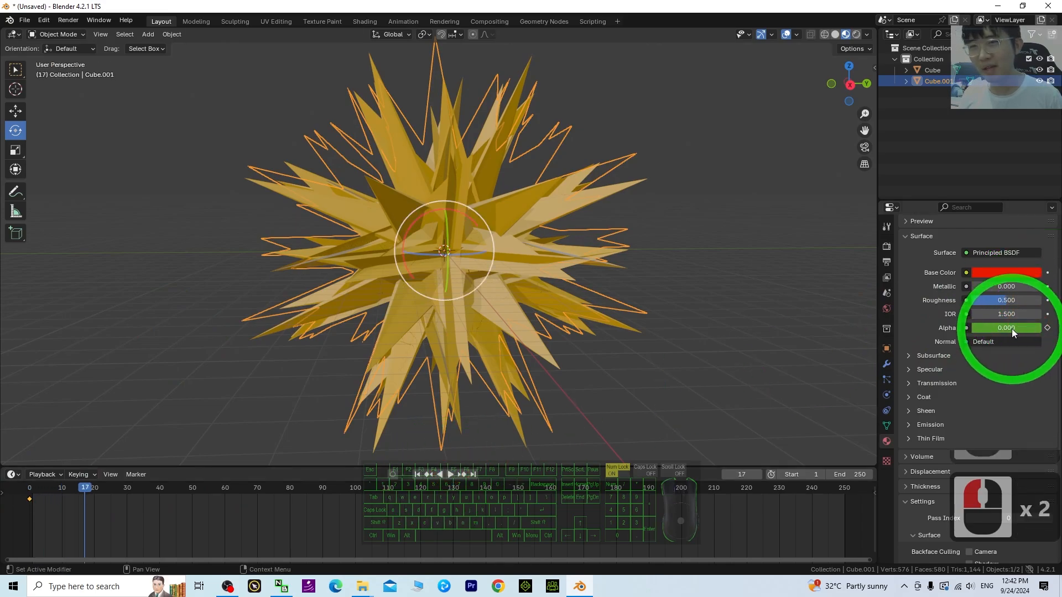
click(1048, 328)
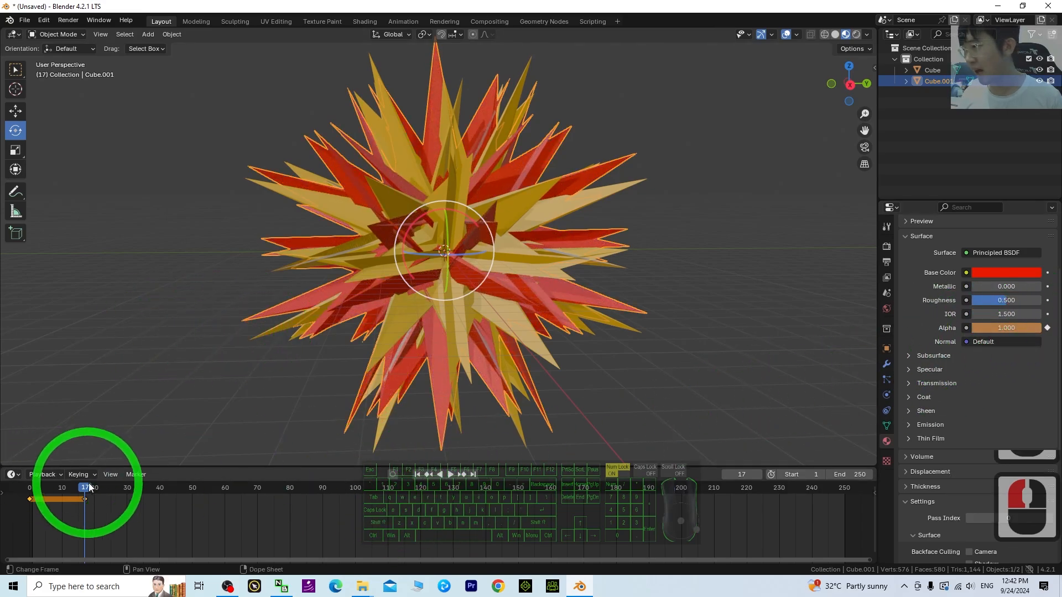
drag(86, 491, 48, 493)
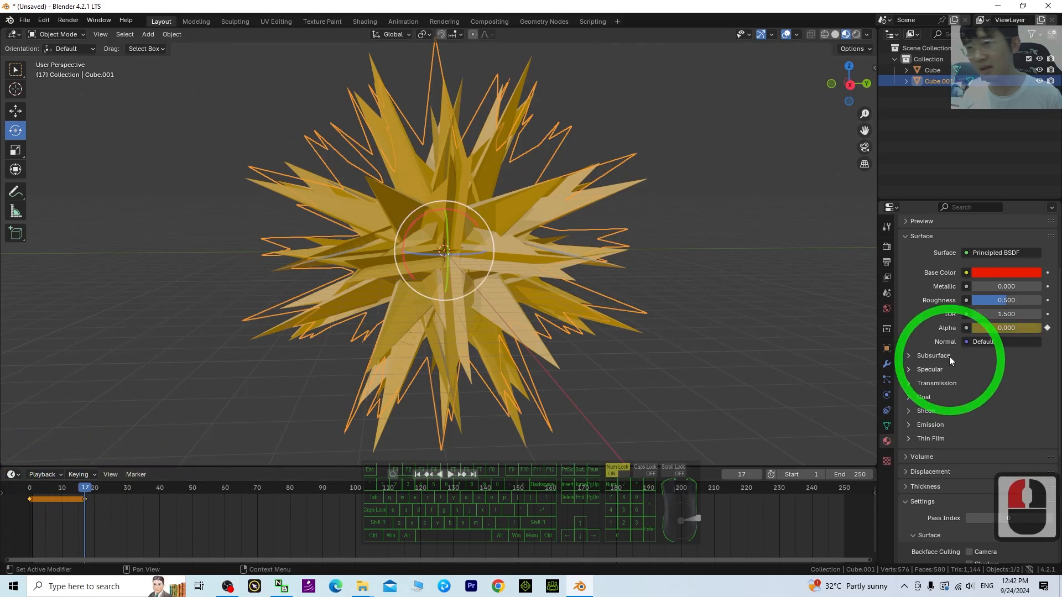
click(1010, 328)
text(1)
key(Return)
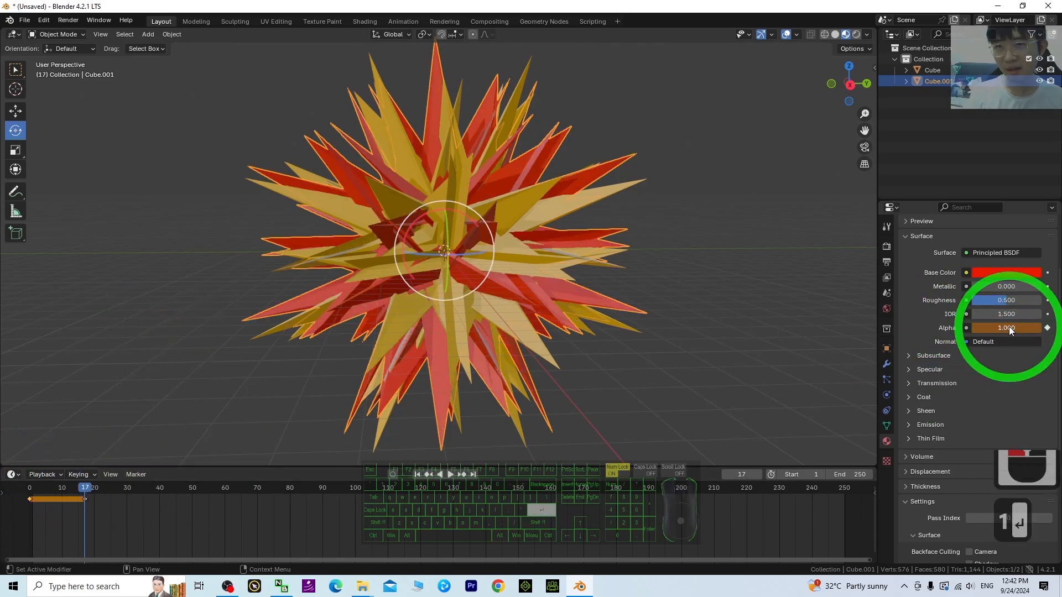
click(1047, 329)
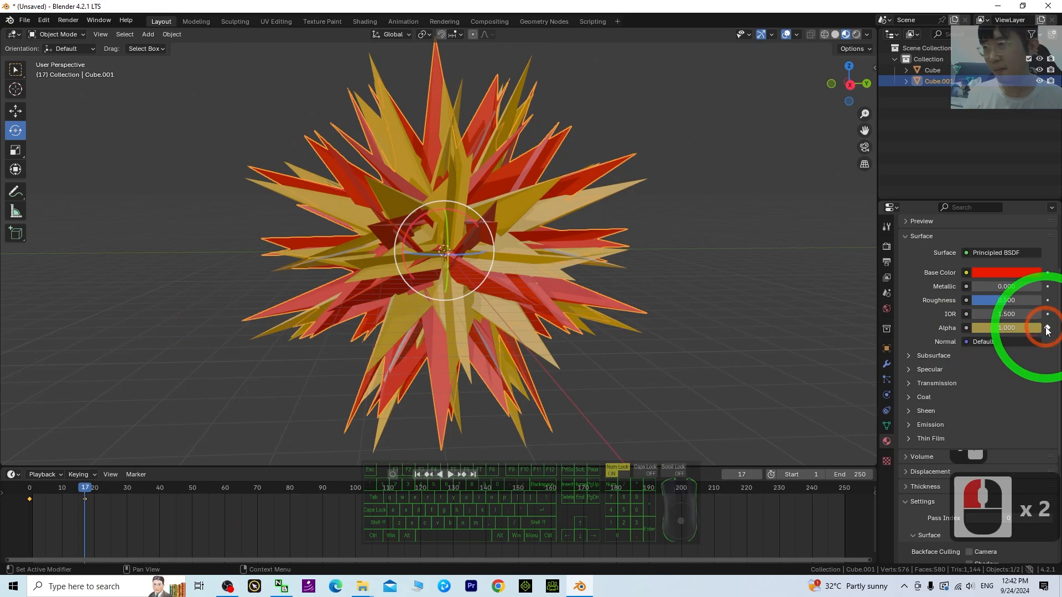
Play the animation from frame 1 to check the fade-in of the red spikes
click(418, 474)
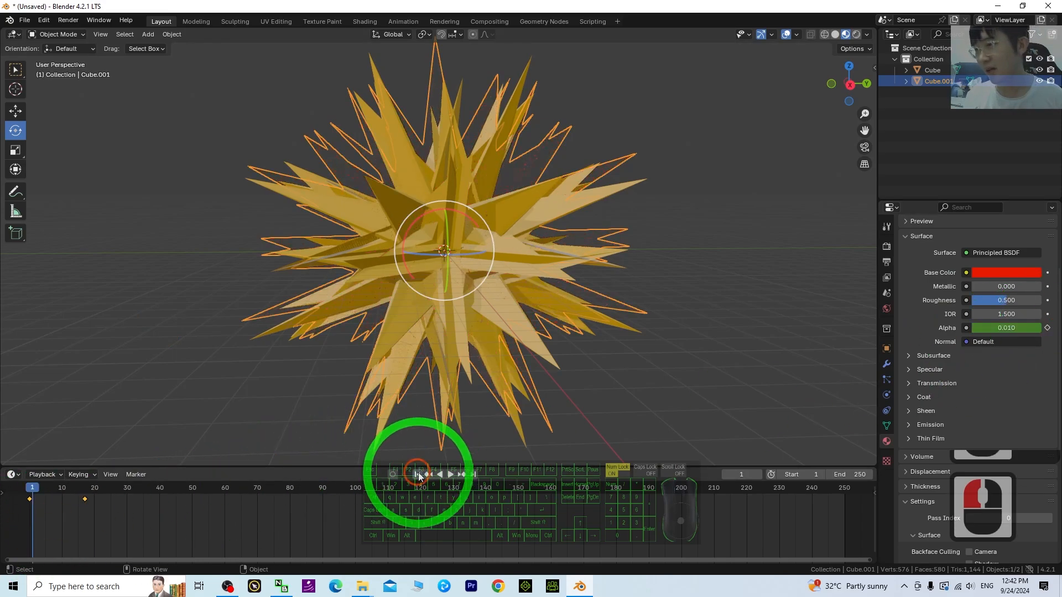
click(452, 474)
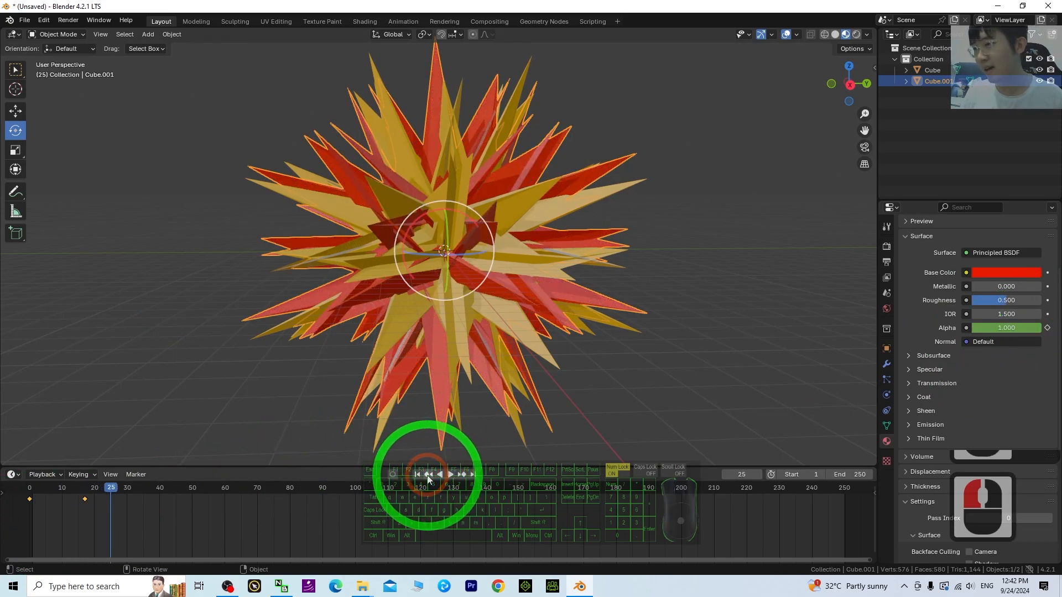
click(428, 452)
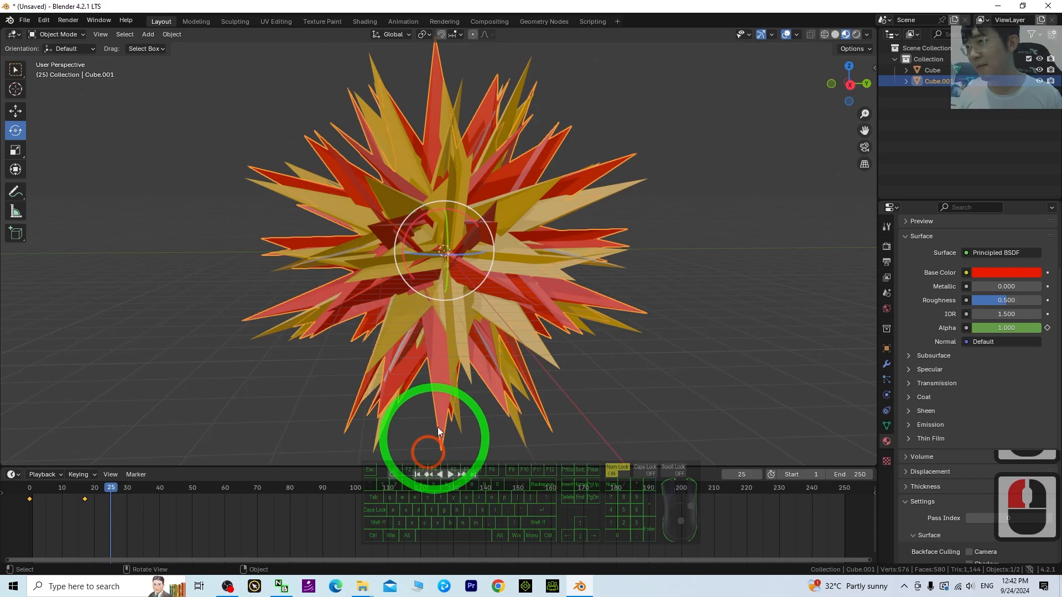
At frame 1, scale the yellow spiky mesh uniformly down to about 0.045 and keyframe its X, Y and Z scale
click(417, 475)
click(512, 258)
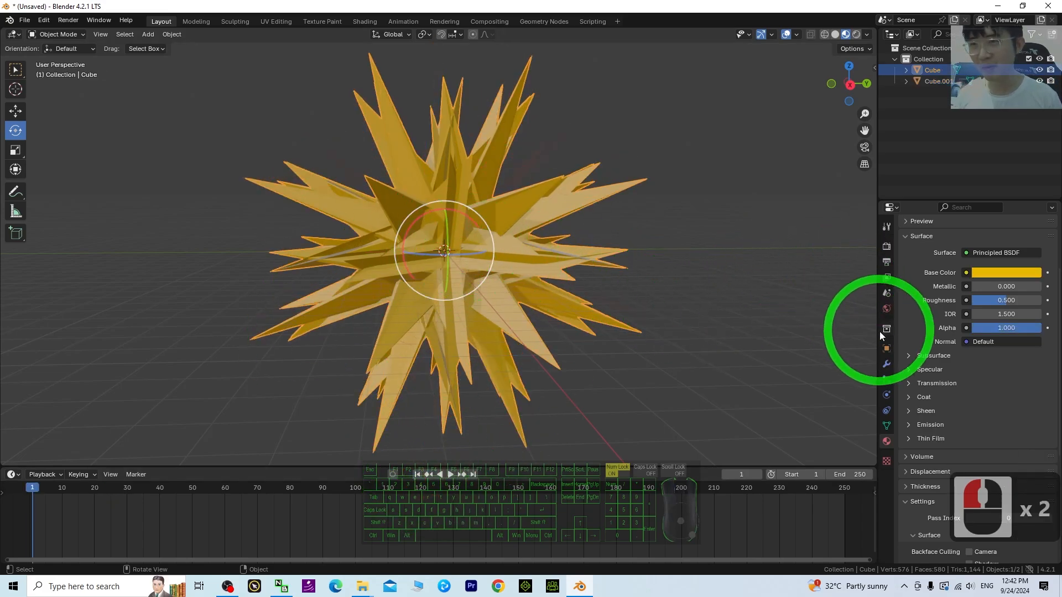
click(886, 348)
key(s)
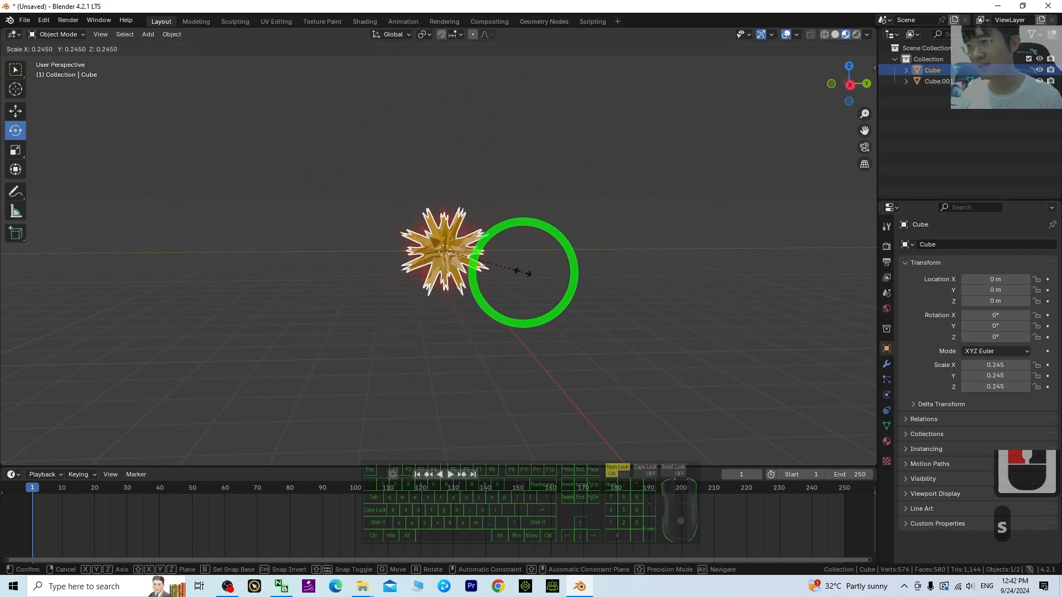
click(522, 272)
scroll(550, 256, up, 5)
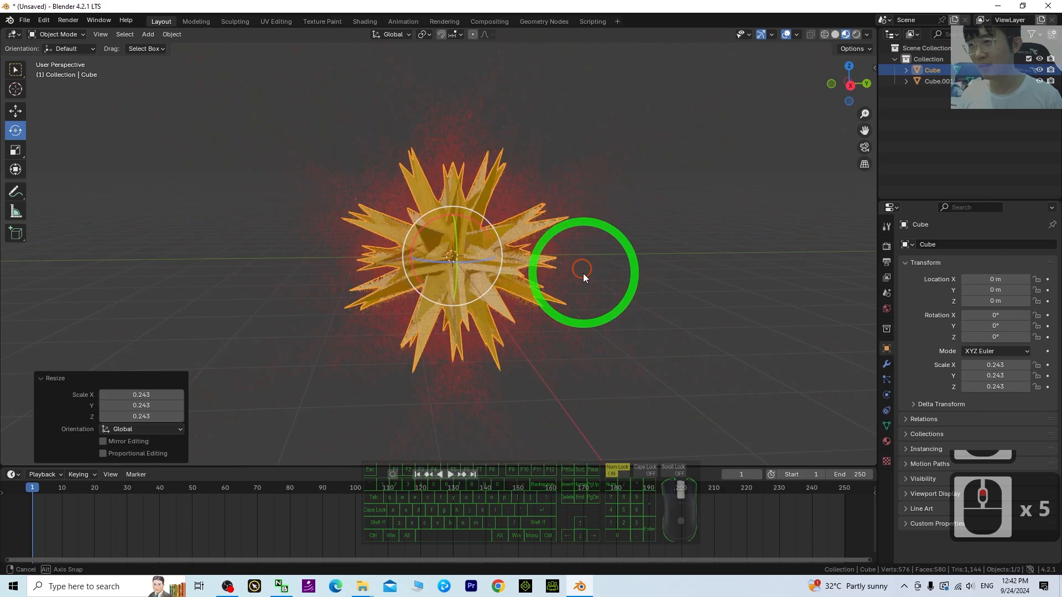
key(s)
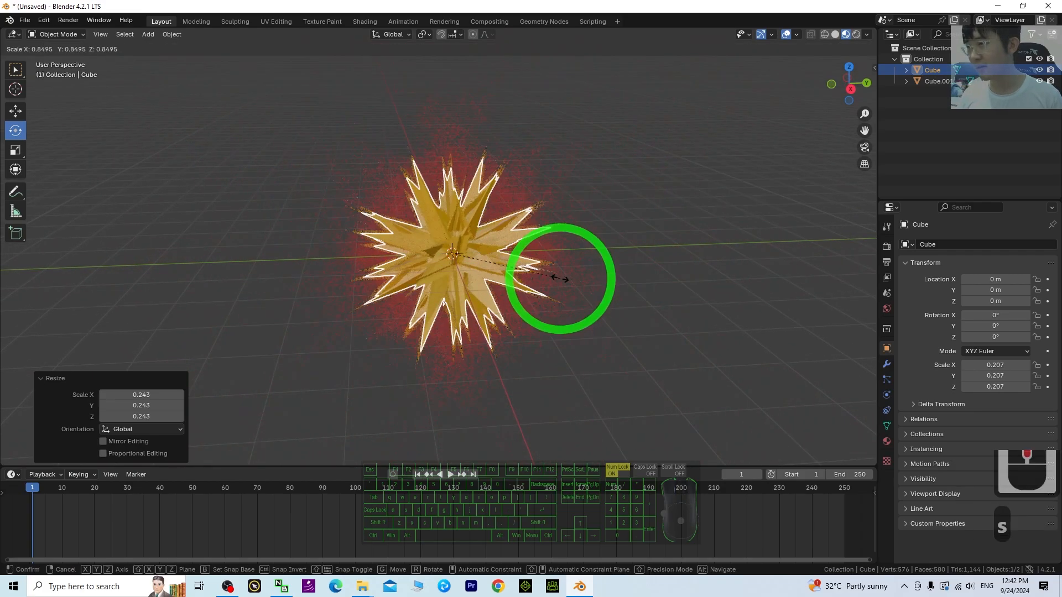
click(477, 259)
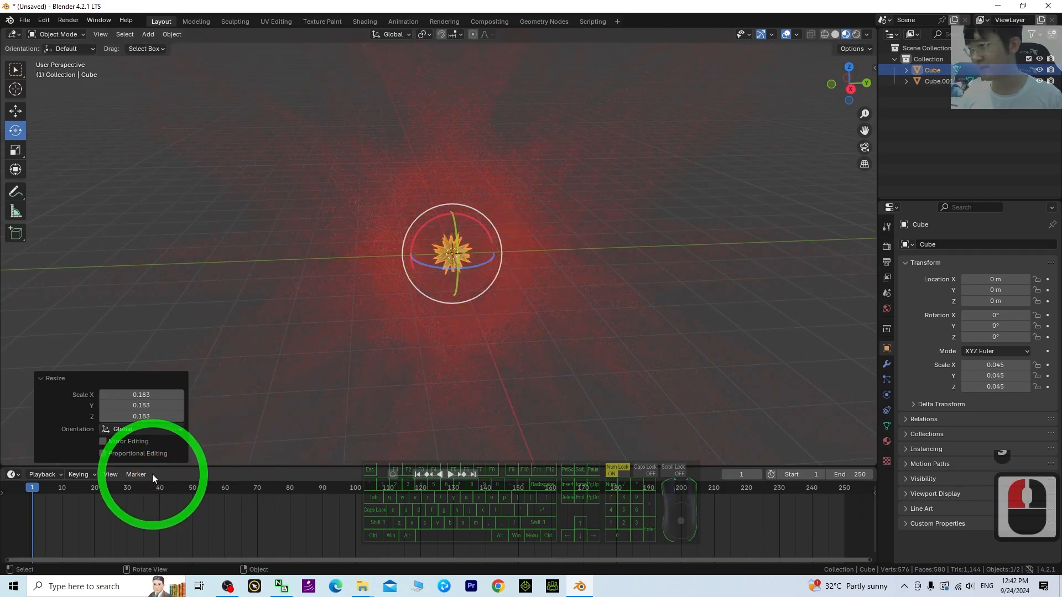
click(1047, 376)
click(1047, 387)
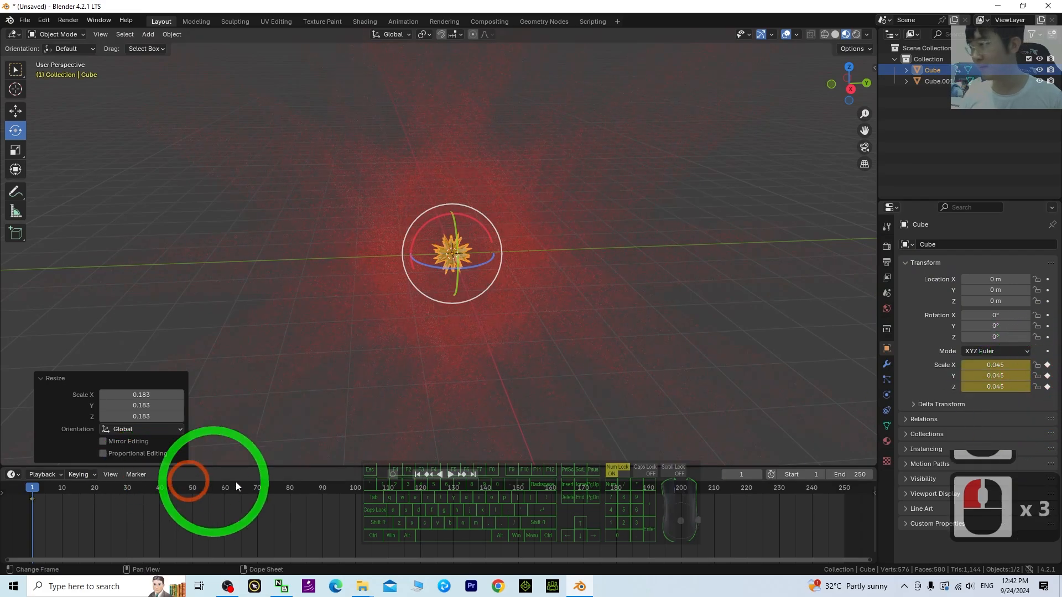
At frame 30, scale the yellow spiky mesh uniformly up to about 1.146 and keyframe its X, Y and Z scale
click(451, 475)
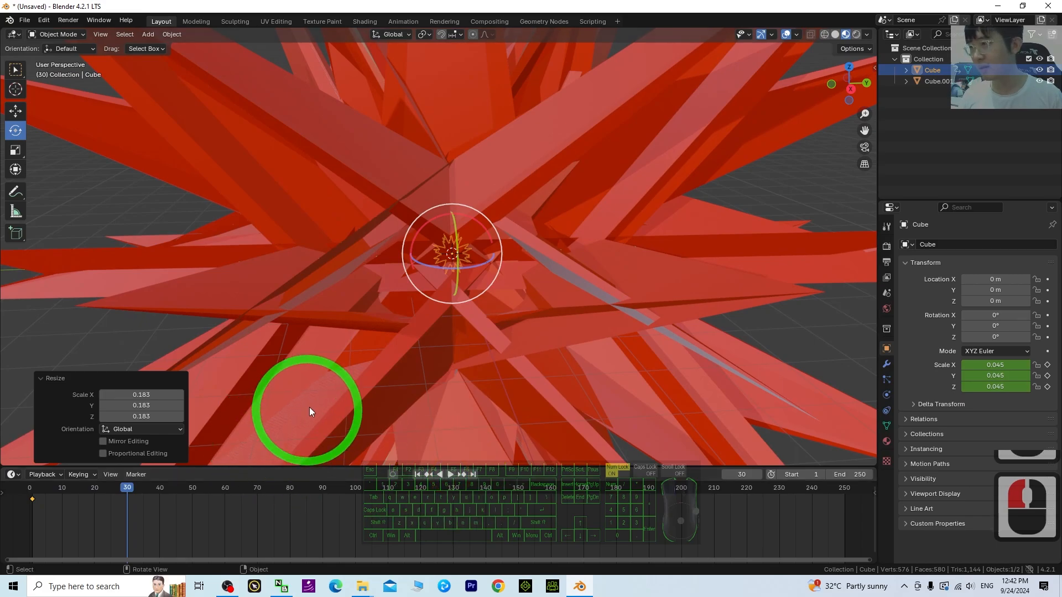
scroll(491, 272, down, 6)
key(s)
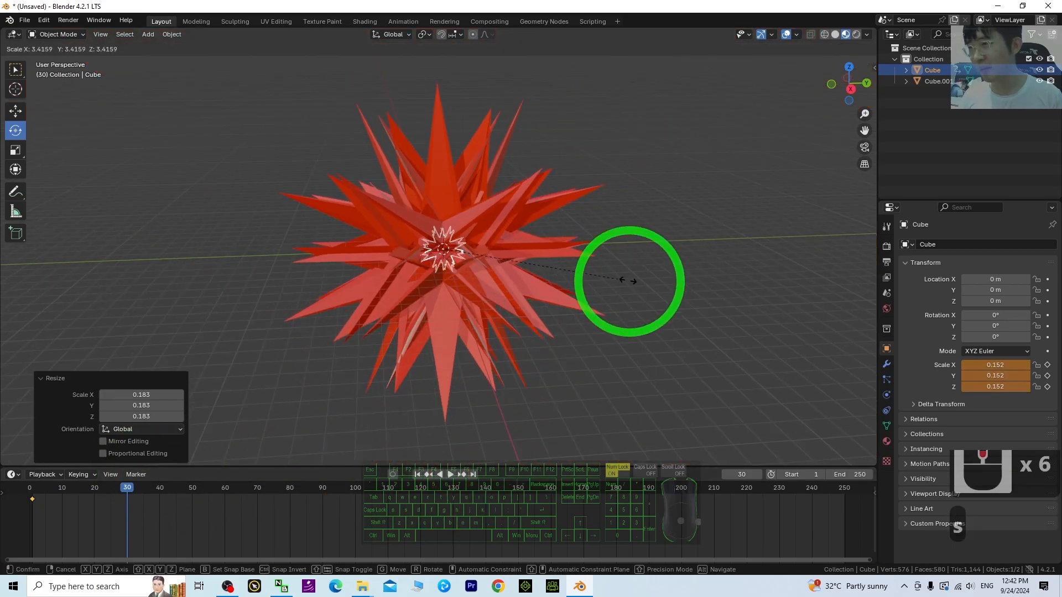
click(739, 289)
key(s)
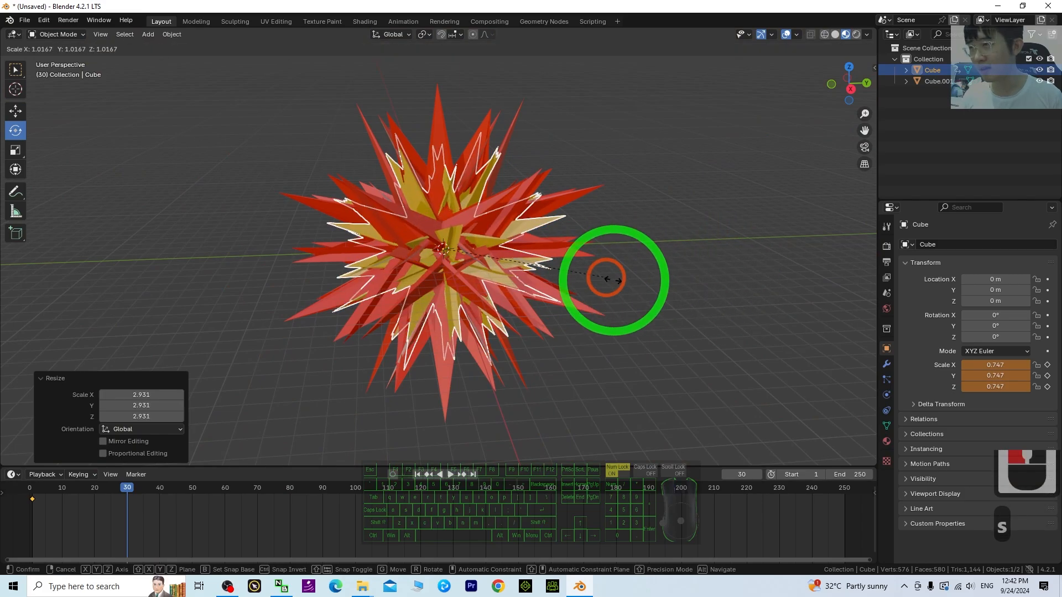
click(701, 277)
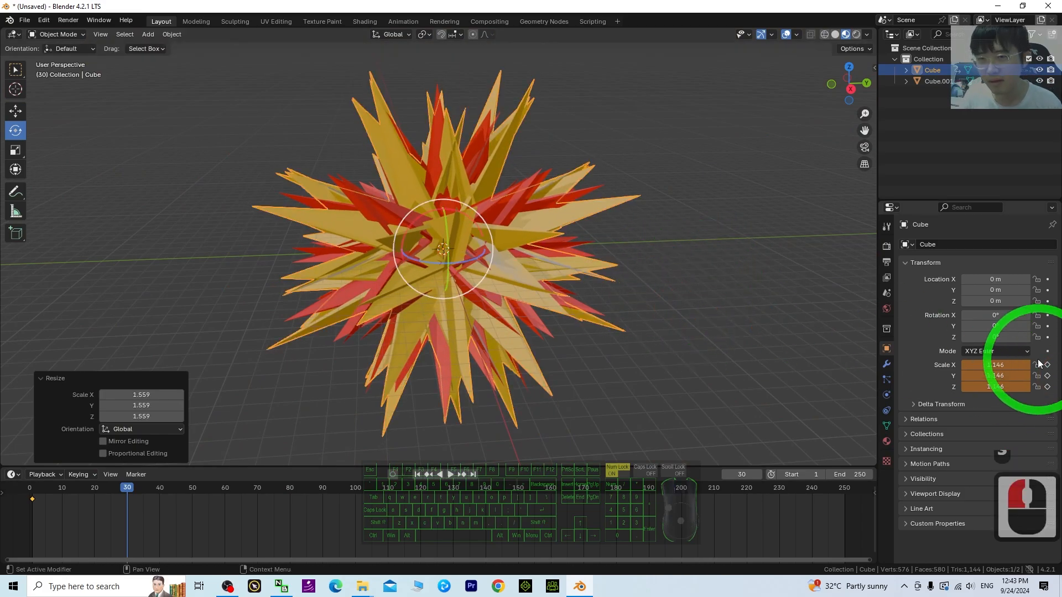
click(1047, 377)
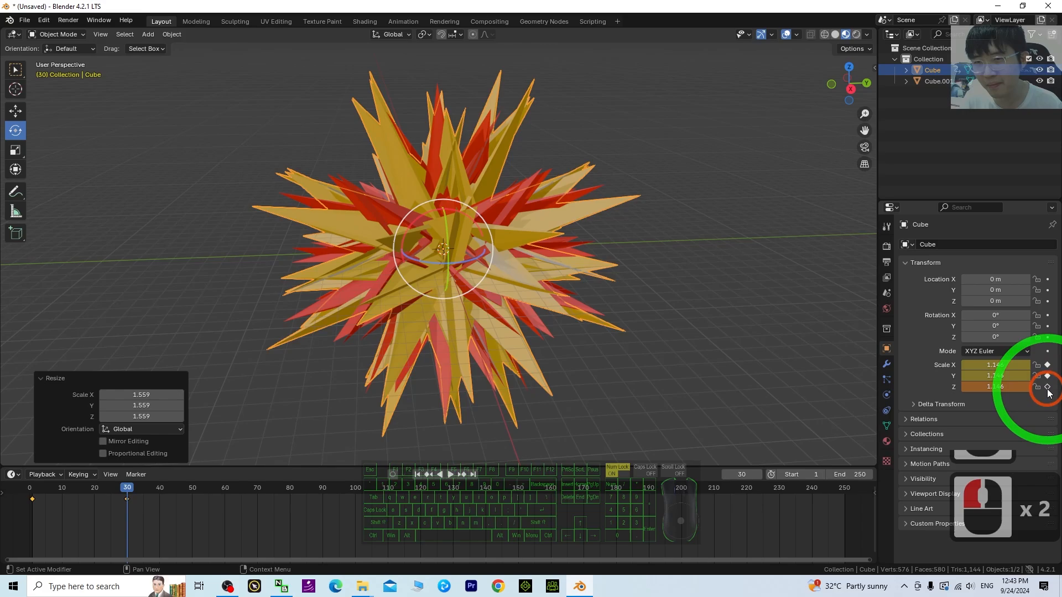
click(1047, 387)
Advance to frame 41 and keyframe the yellow material's alpha at 1.000
click(448, 474)
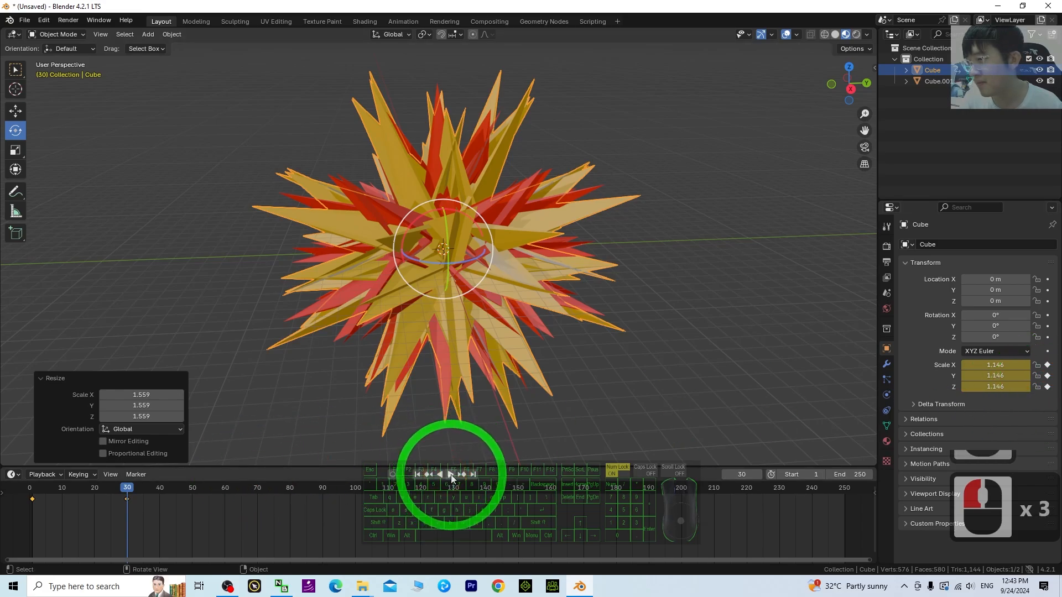
click(450, 475)
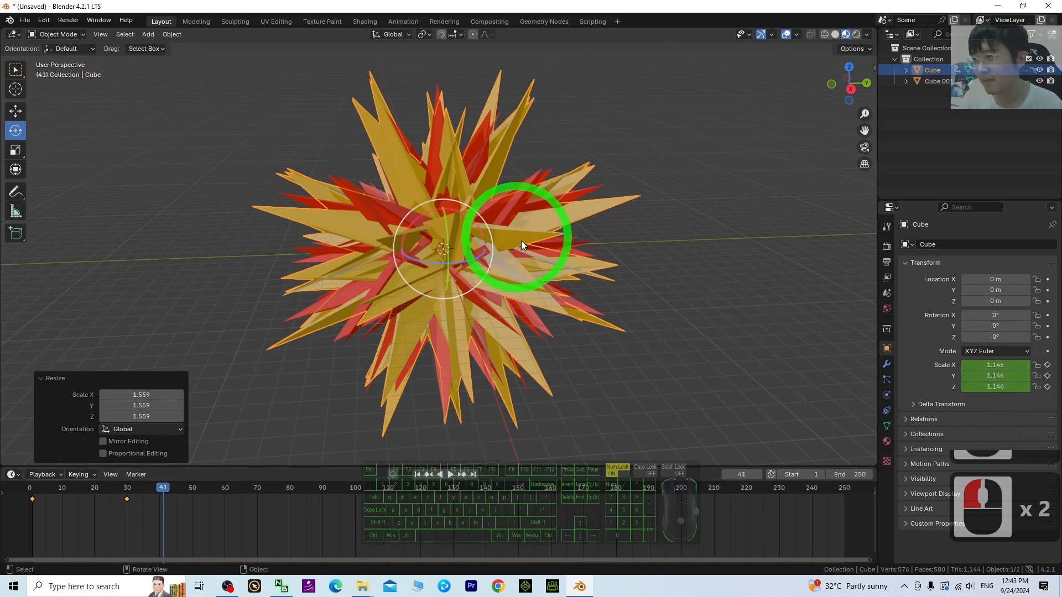
click(887, 444)
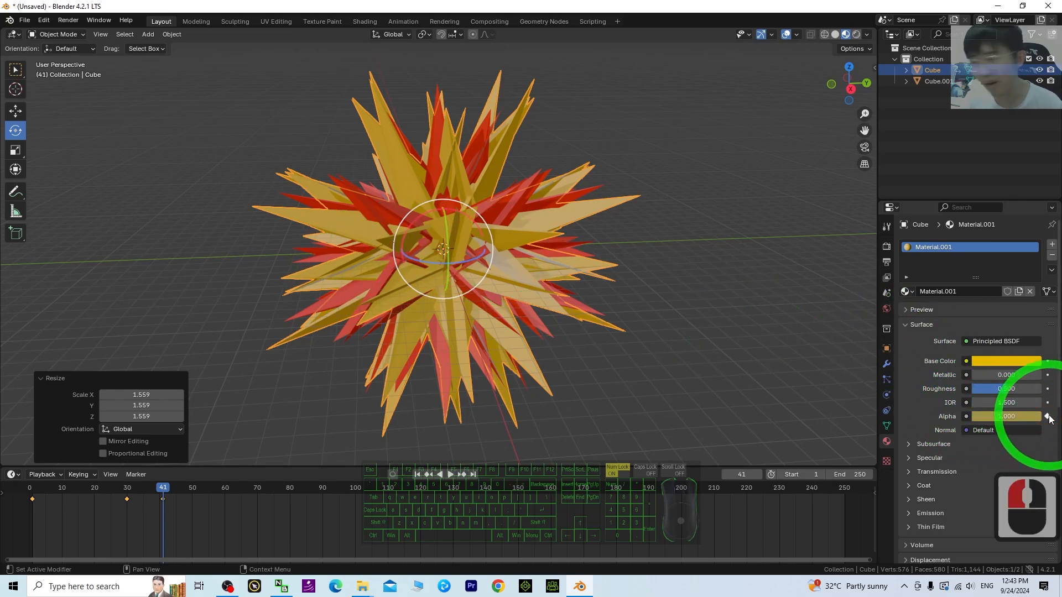
Return to frame 0 and keyframe the yellow material's alpha at about 0.394
drag(150, 491, 13, 492)
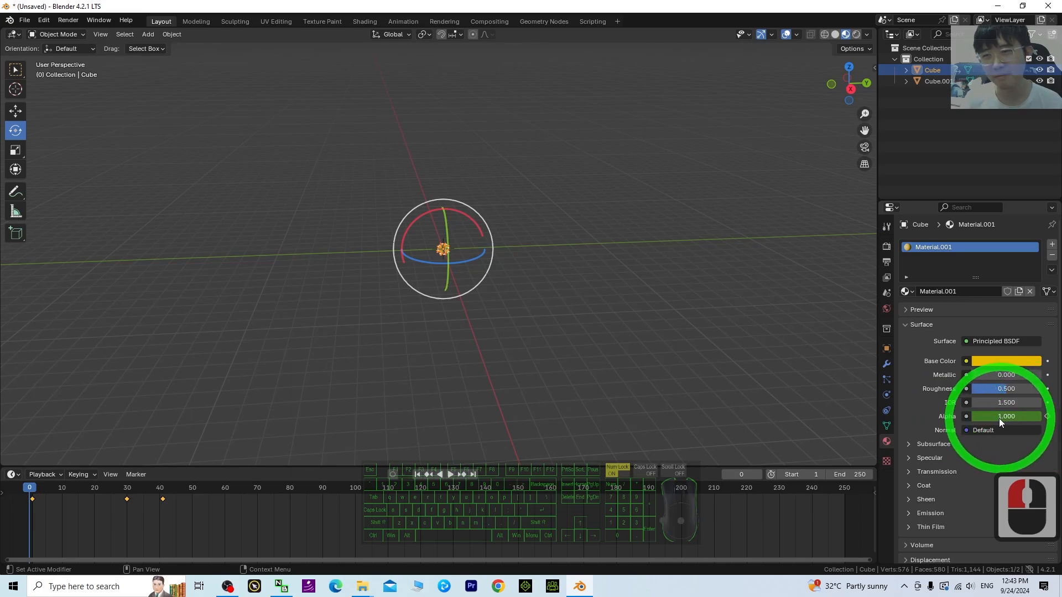
drag(1024, 416, 125, 424)
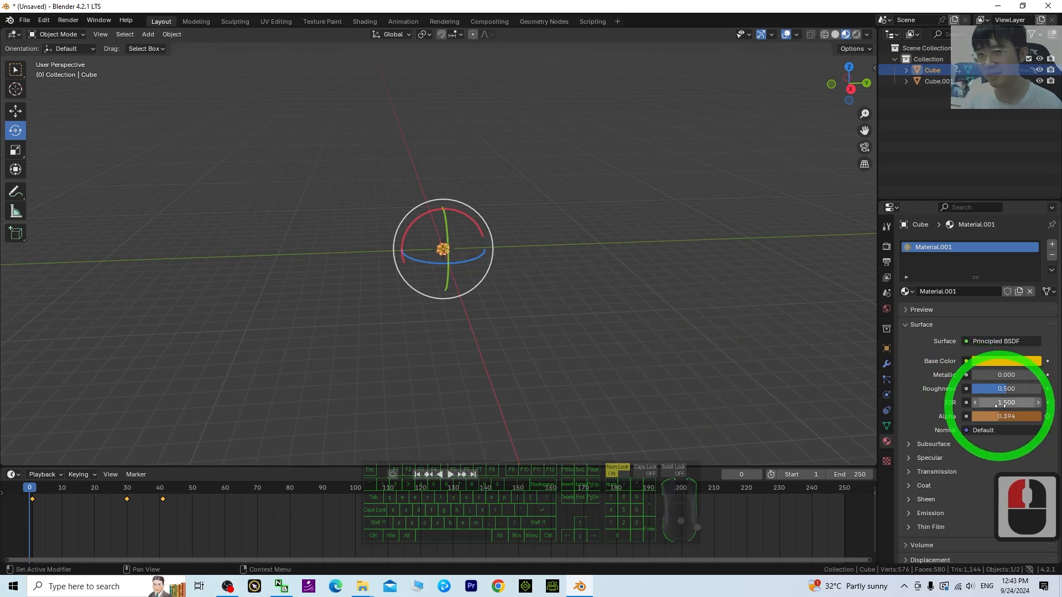
click(1049, 416)
Deselect the mesh, play the animation from frame 1 to check the yellow spikes' growth and fade-in, and return to frame 1
click(317, 404)
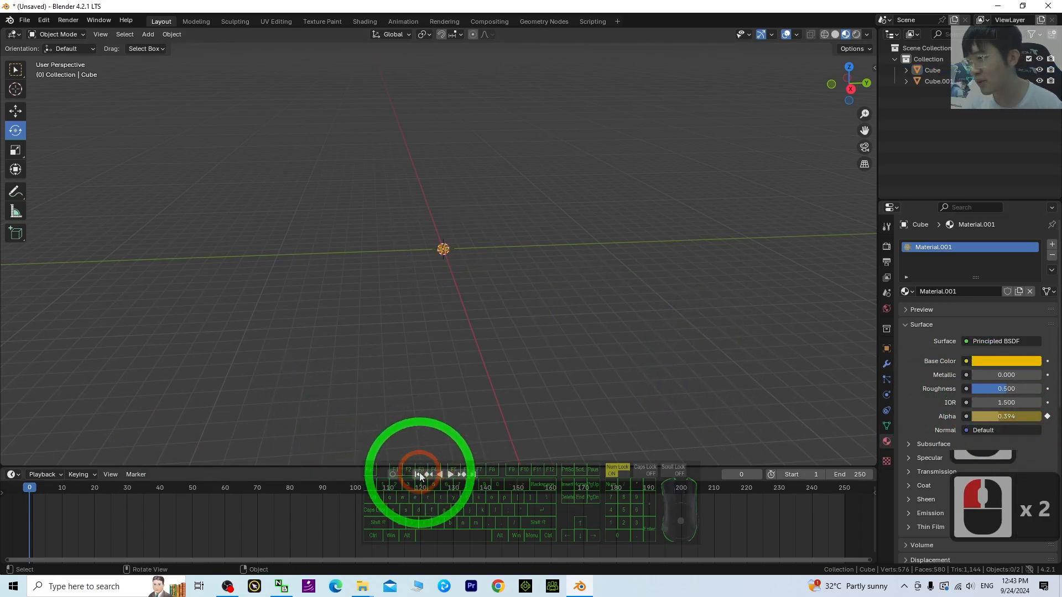
click(419, 474)
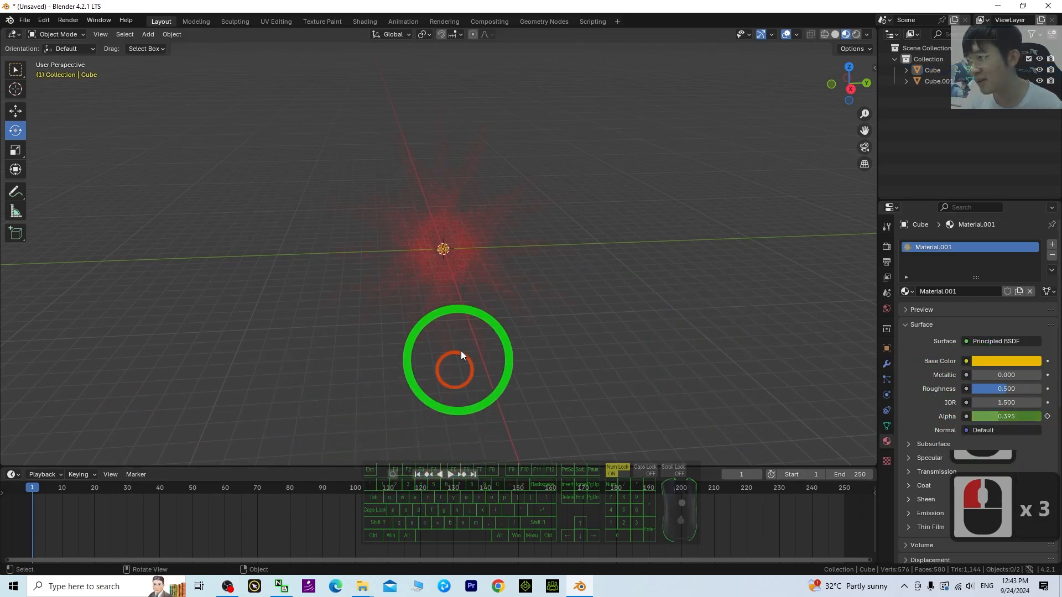
click(449, 475)
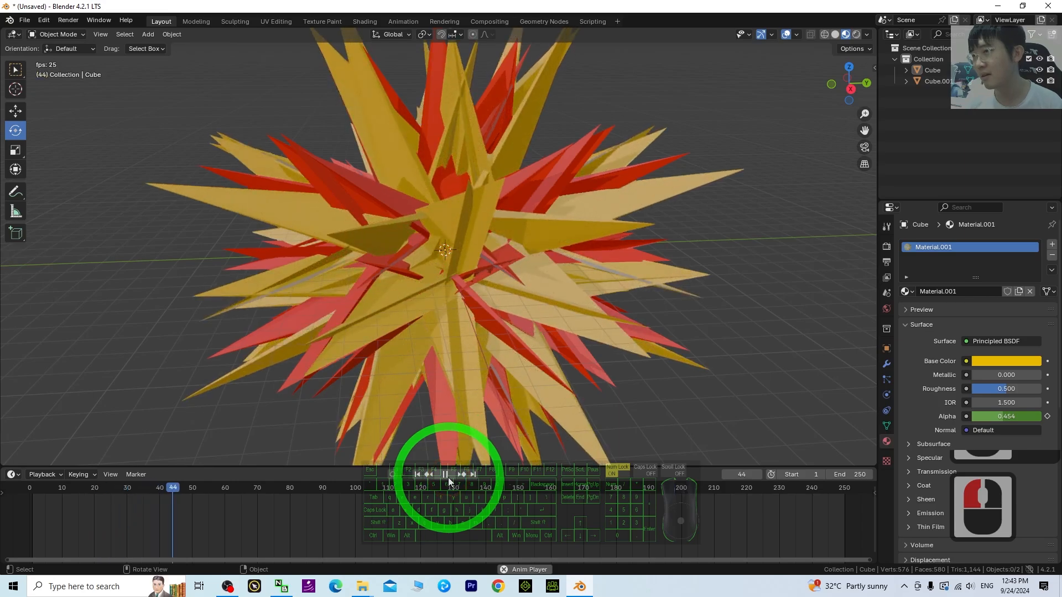
click(446, 474)
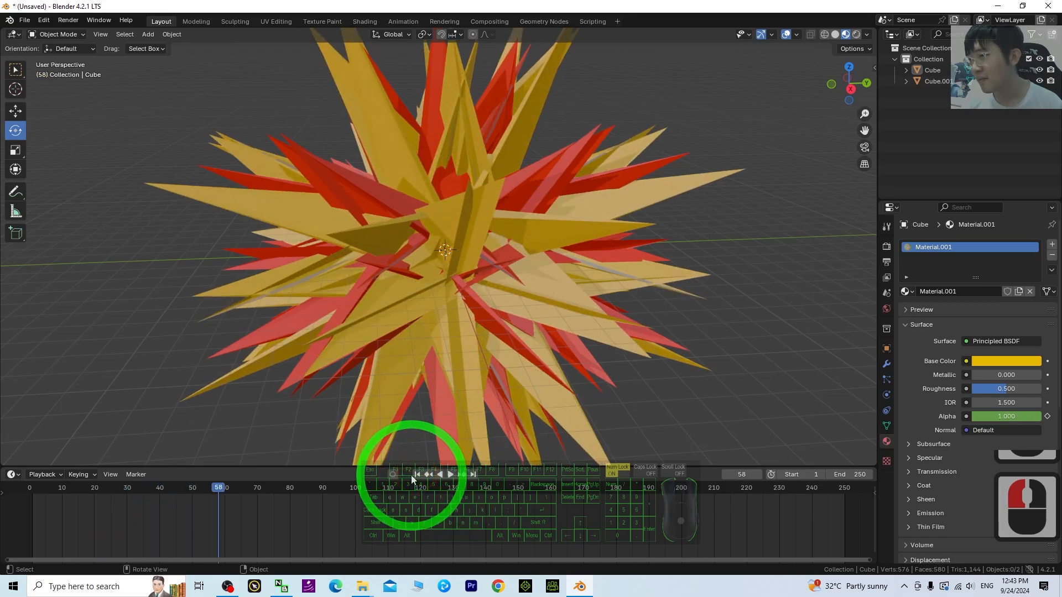
click(417, 474)
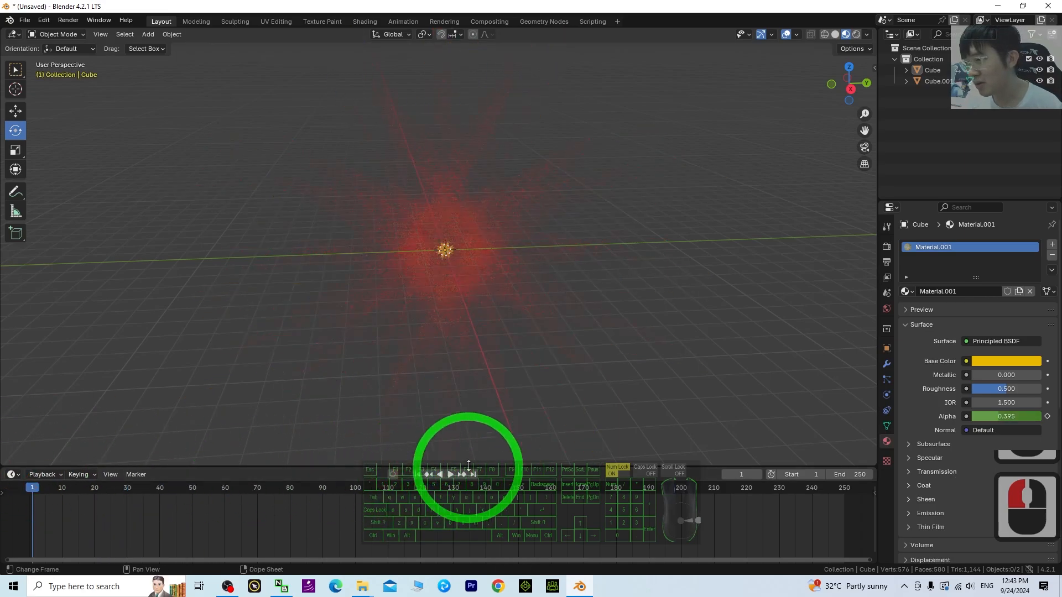
At frame 49, lower and keyframe the yellow material's alpha at about 0.055 and the red material's alpha at 0.000
click(935, 70)
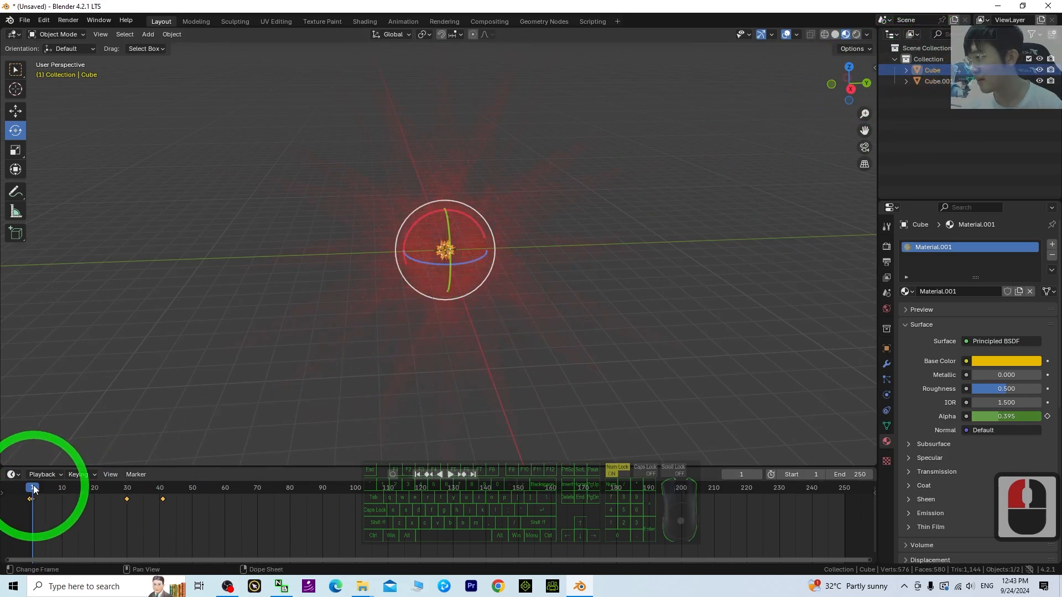
drag(33, 488, 189, 489)
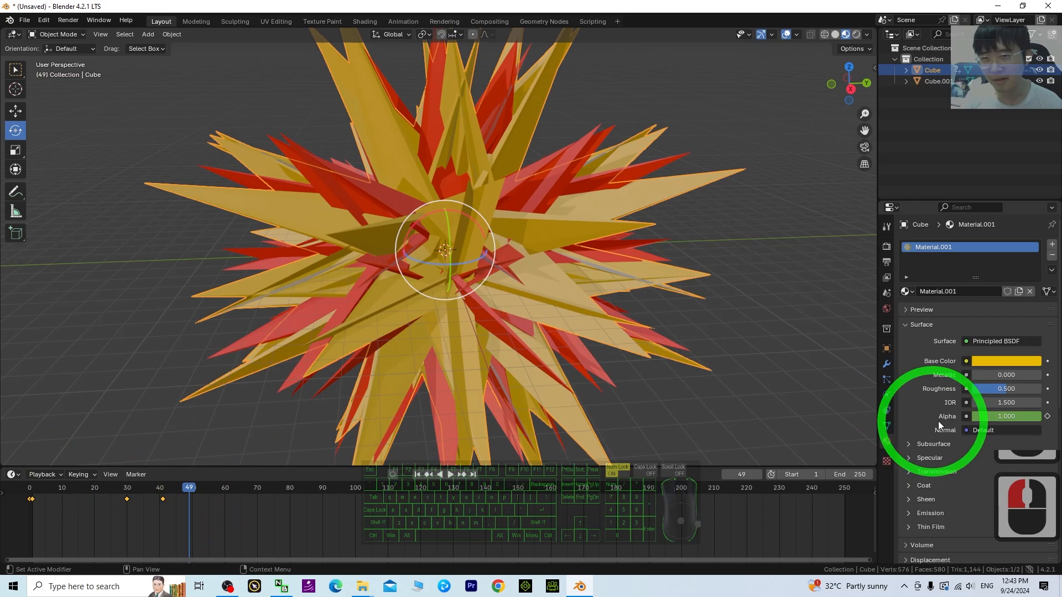
drag(1018, 416, 107, 415)
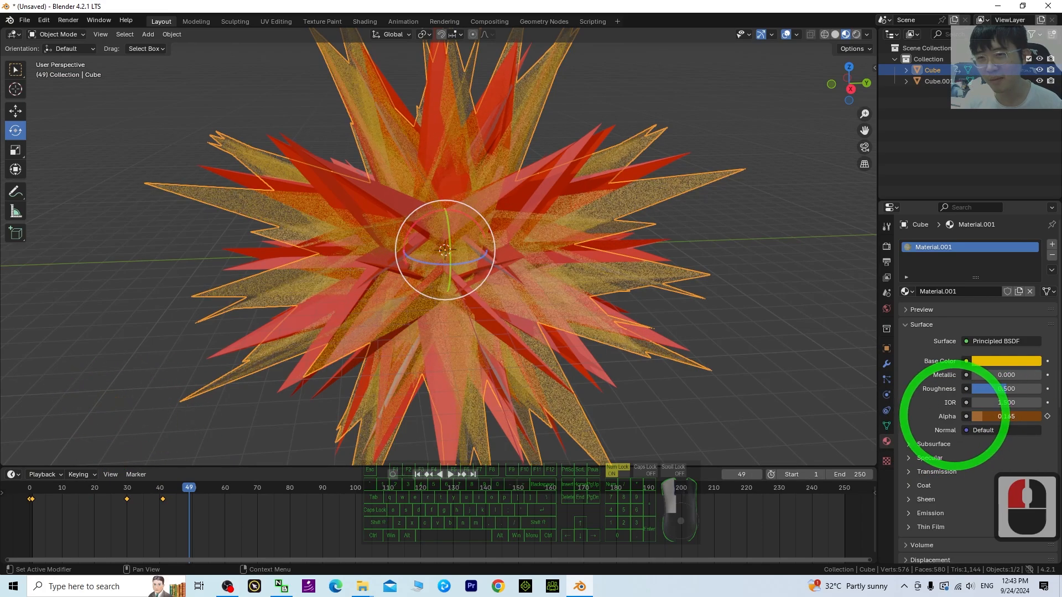
drag(980, 416, 977, 421)
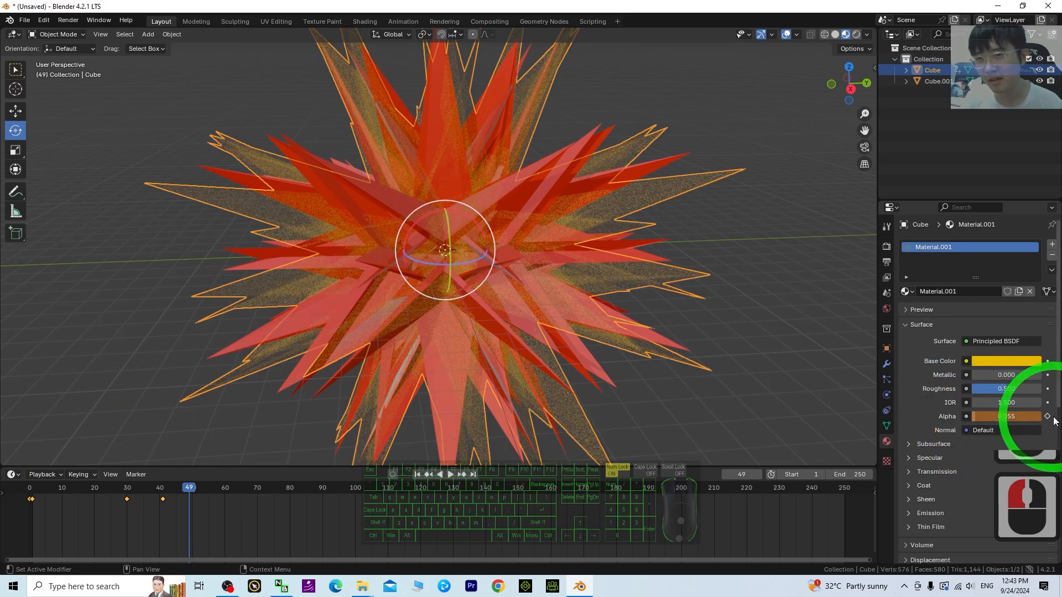
click(529, 189)
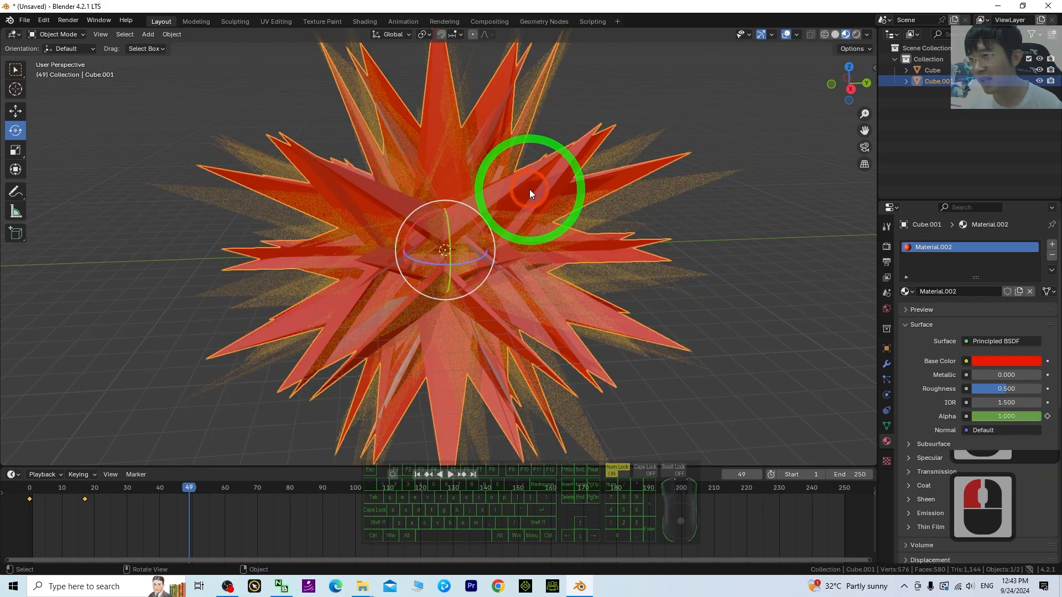
mouse_move(1024, 415)
mouse_down()
mouse_move(111, 426)
mouse_move(948, 427)
mouse_move(937, 426)
mouse_move(1038, 416)
mouse_up()
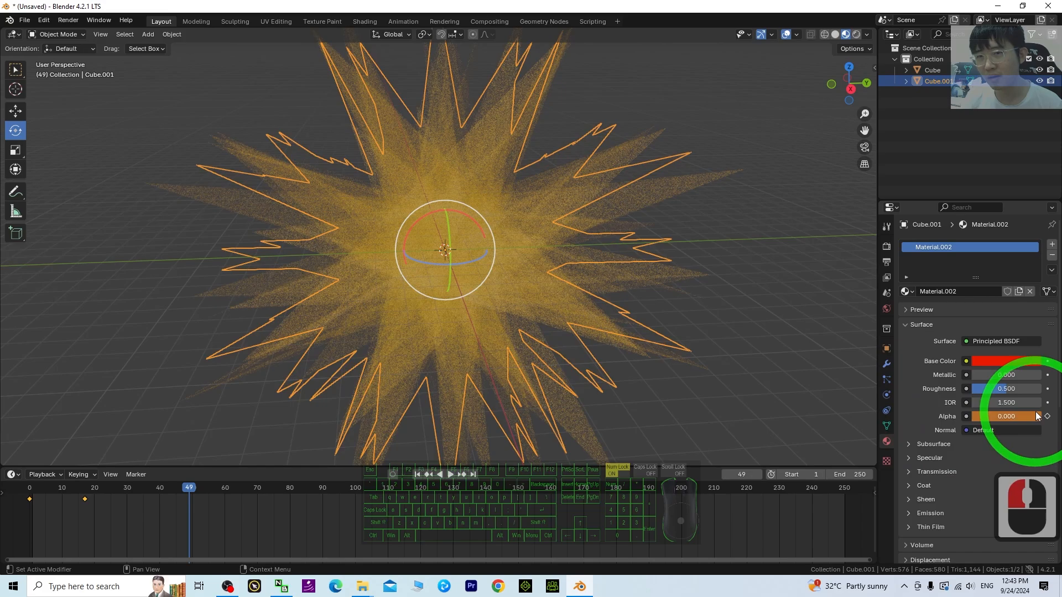
Play the animation from frame 1 to check the fade-out of both spiky meshes, and rewind to the start
click(415, 474)
click(454, 475)
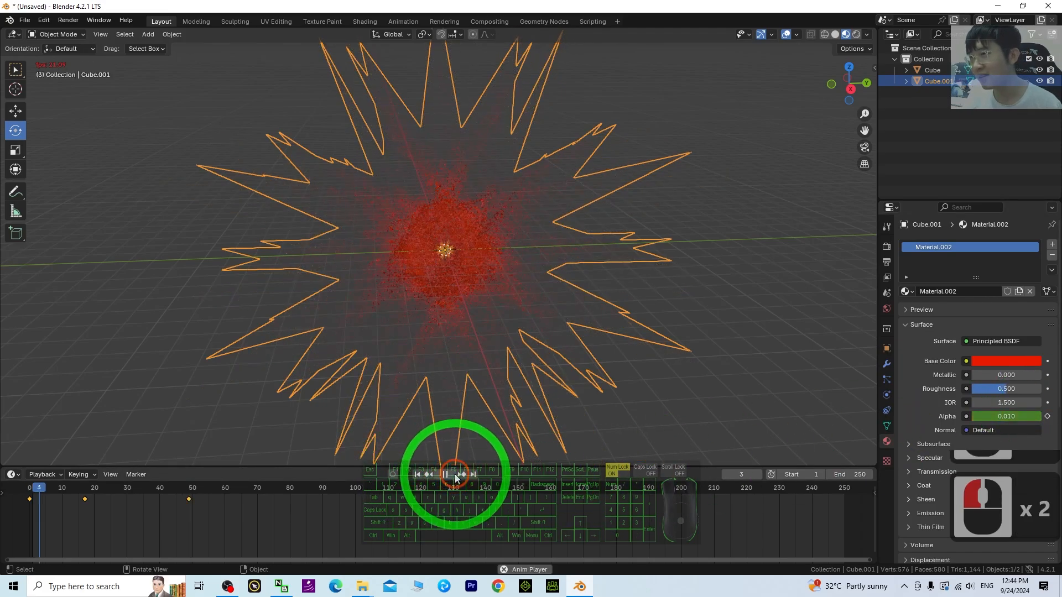
click(780, 332)
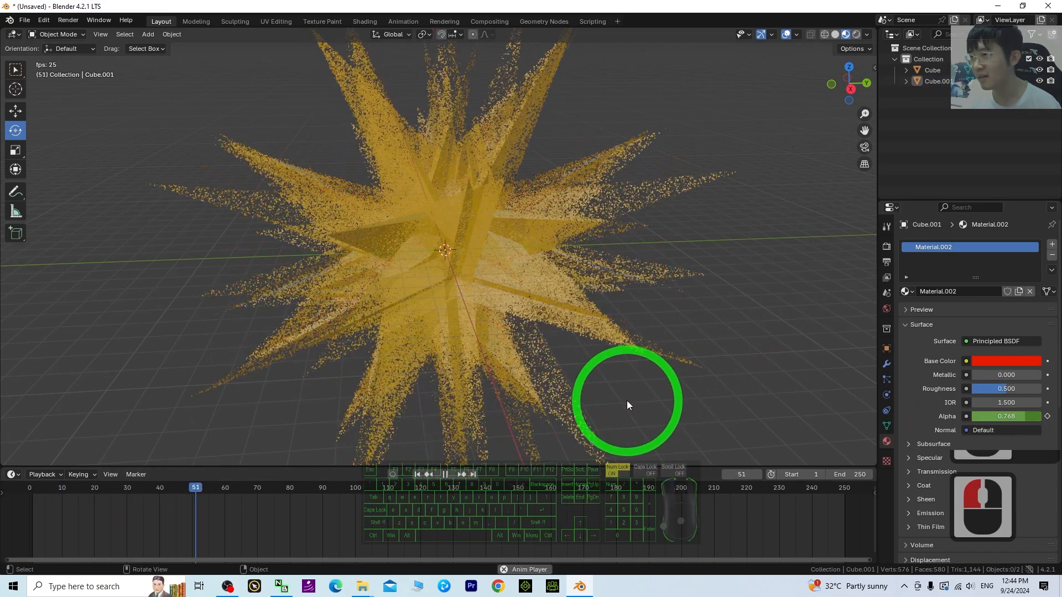
click(445, 474)
click(418, 475)
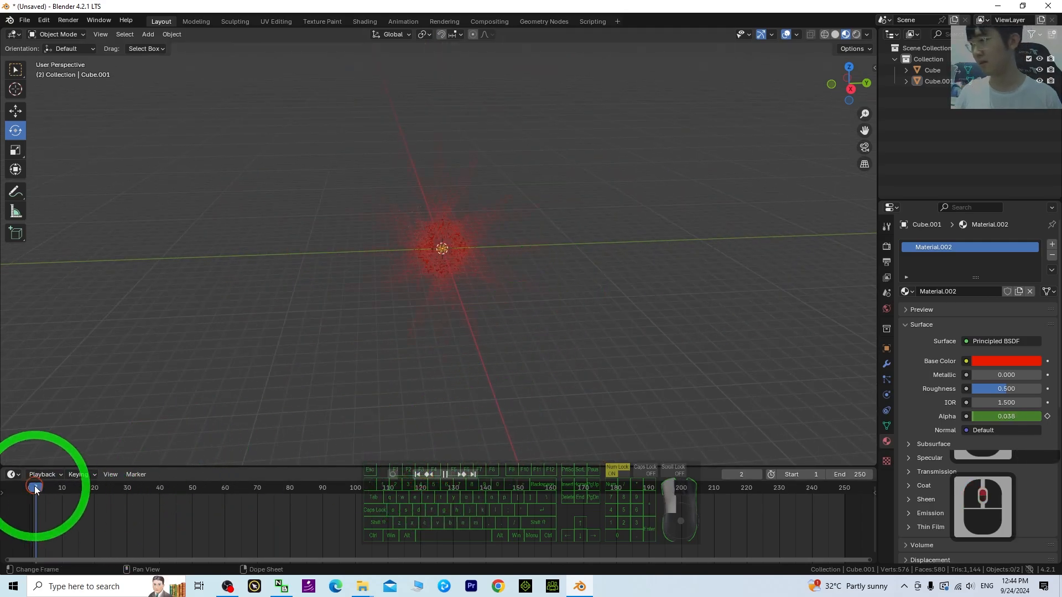
Scrub the timeline between frames 54 and 28 to examine the transparency of the yellow and red spikes up close
drag(35, 489, 204, 480)
scroll(370, 337, up, 5)
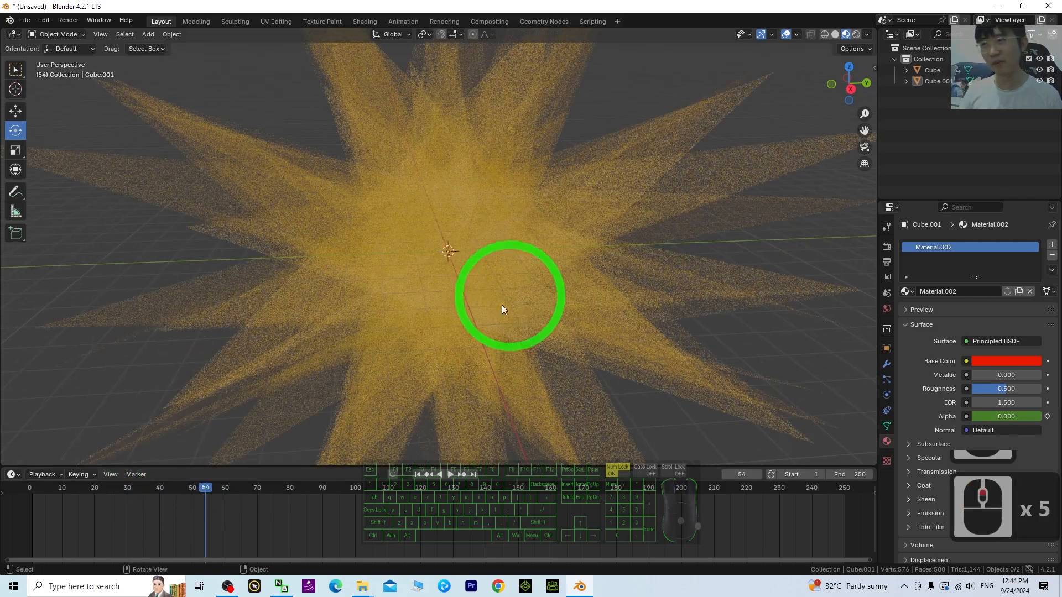
scroll(496, 265, down, 4)
scroll(495, 301, up, 4)
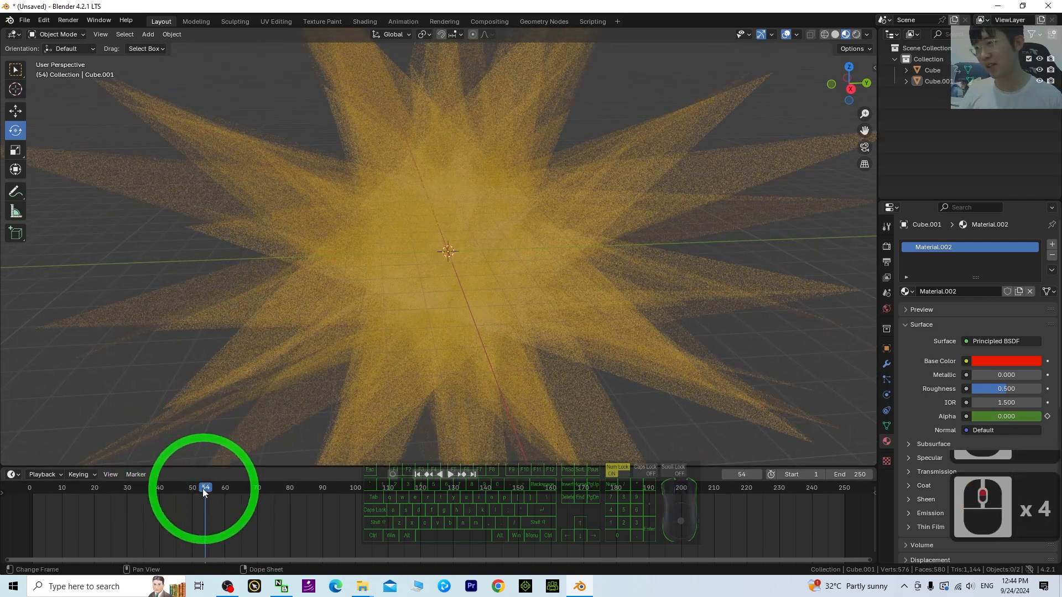
drag(204, 491, 121, 488)
click(533, 208)
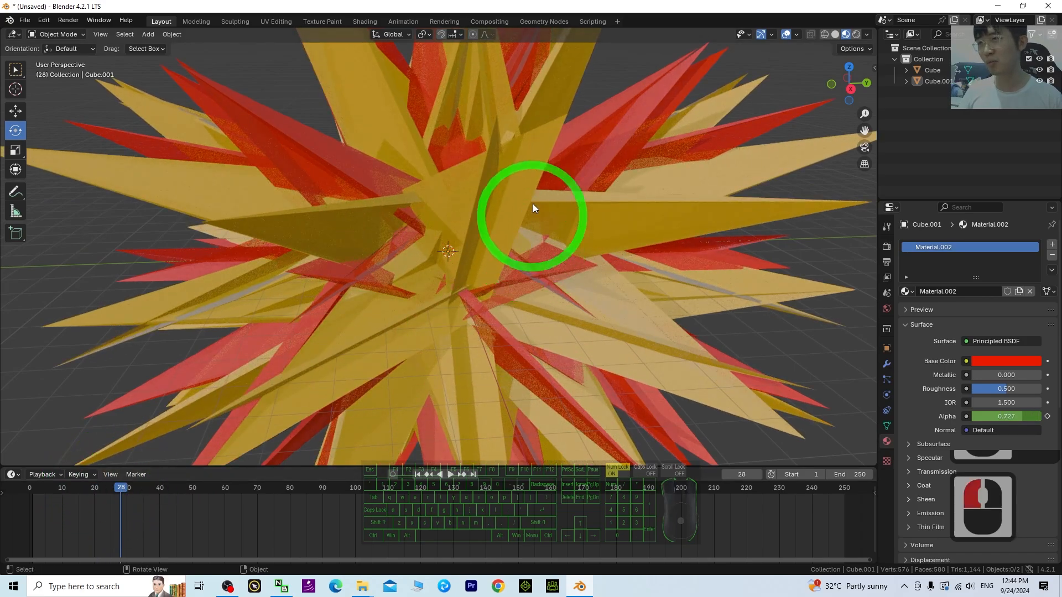
scroll(523, 194, down, 4)
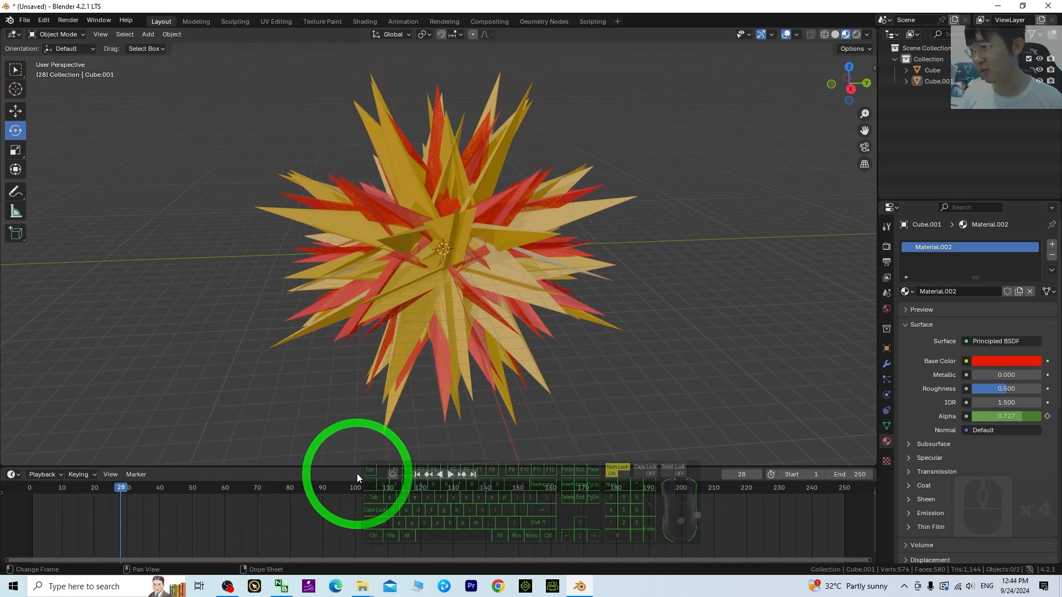
At frame 17, enter 0.8 for the red material's alpha and remove its keyframe there
click(456, 261)
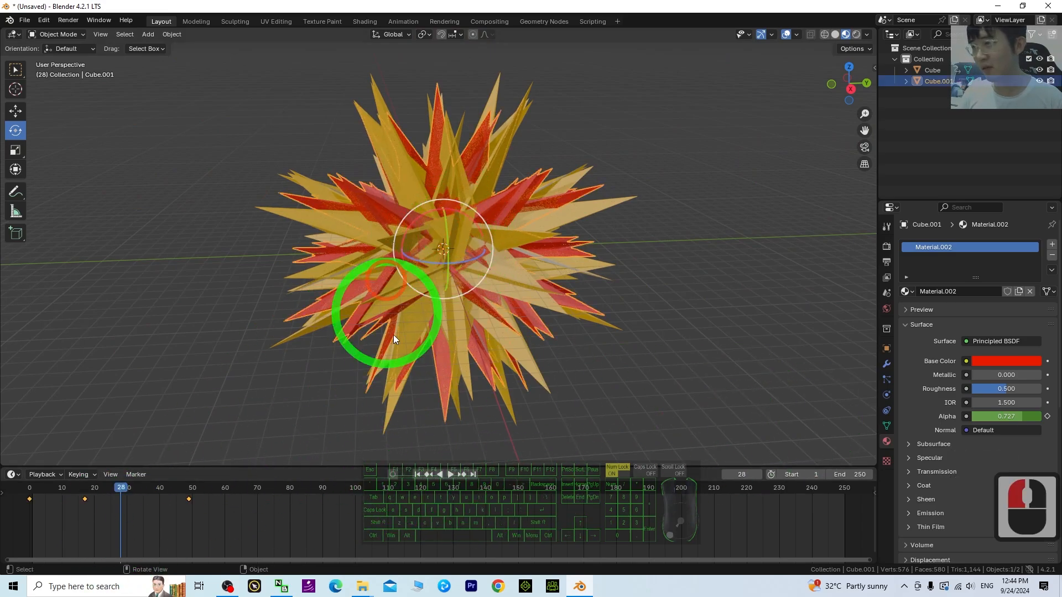
drag(126, 489, 85, 489)
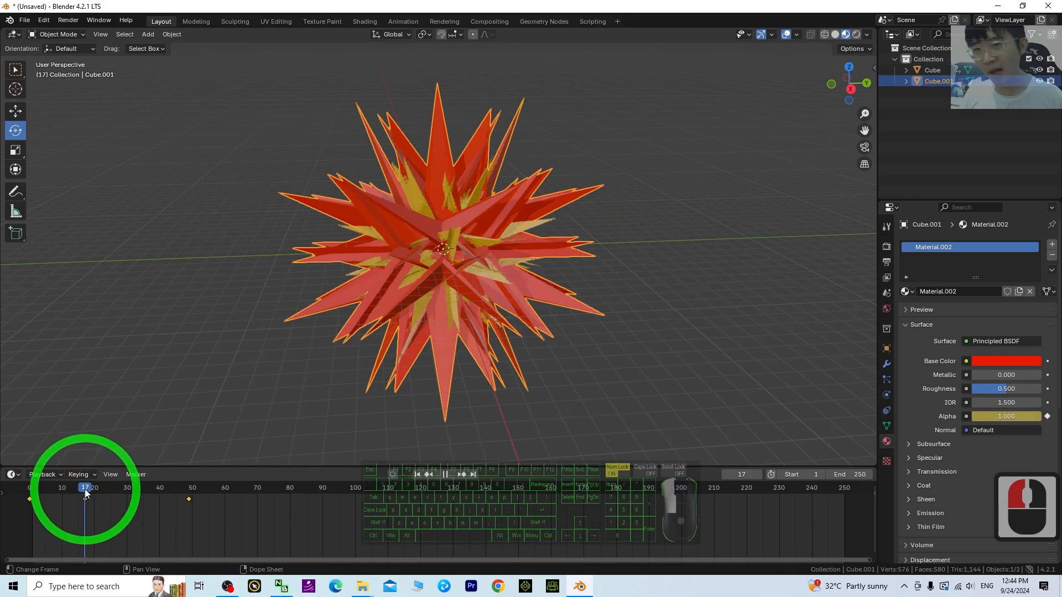
click(996, 416)
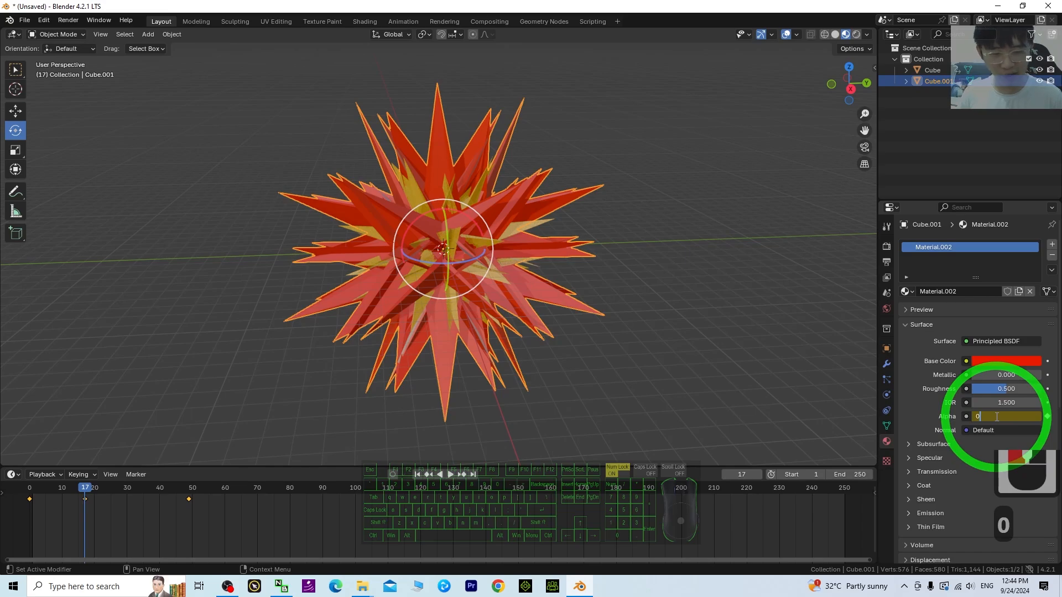
text(08)
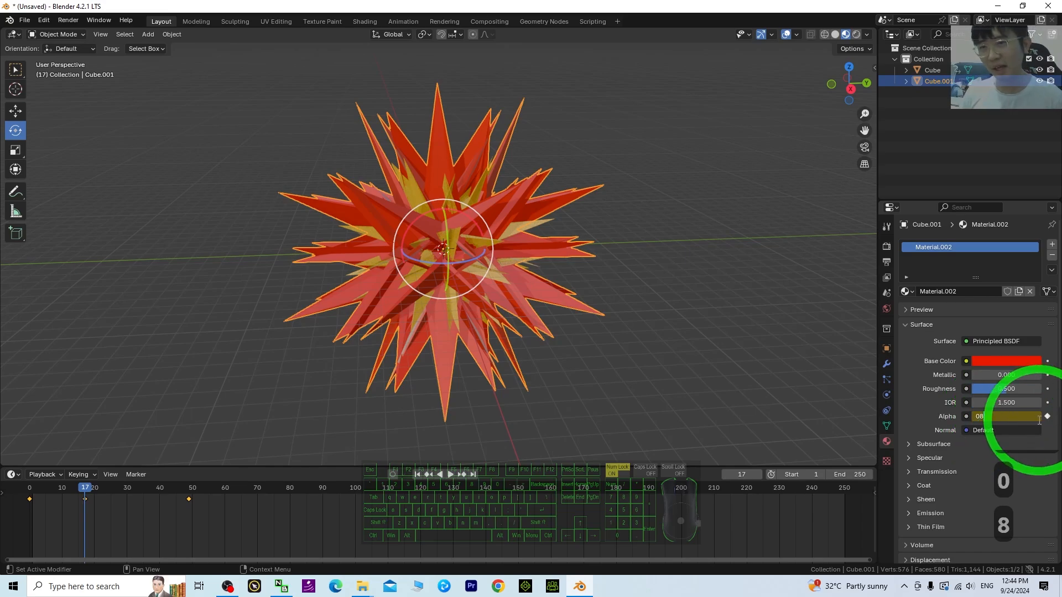
drag(986, 419, 922, 415)
text(00)
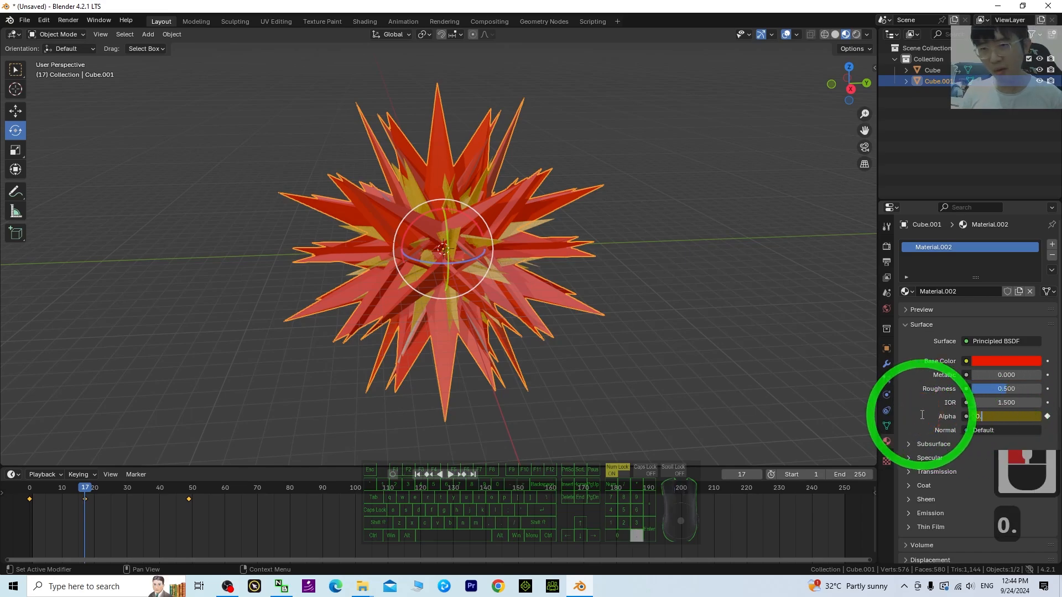
click(1049, 416)
click(1049, 417)
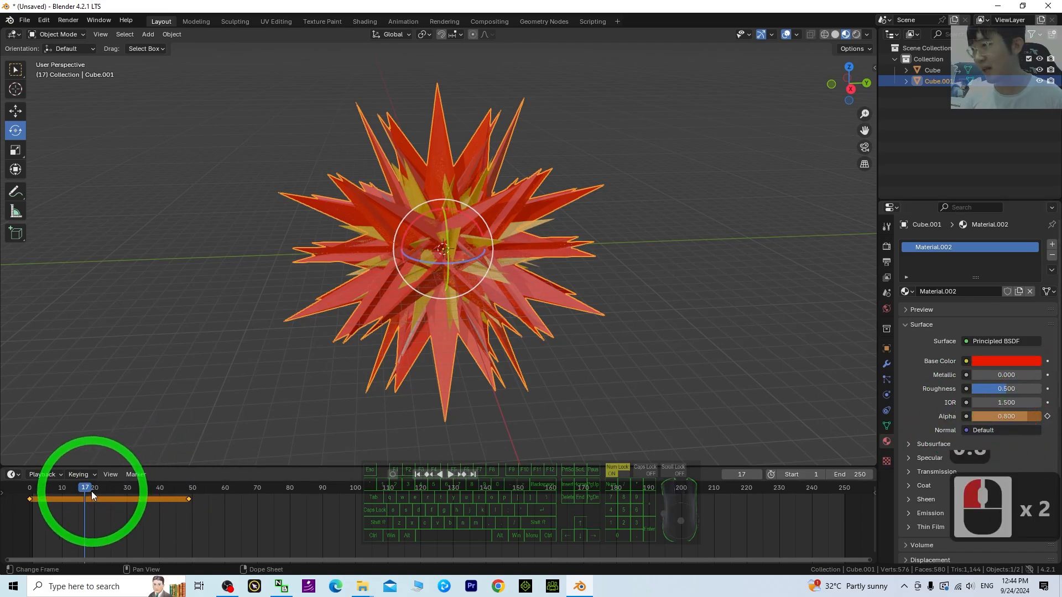
Advance to frame 28, set the red material's alpha to 0.8 and keyframe it
mouse_move(91, 491)
mouse_down()
mouse_move(74, 488)
mouse_move(273, 492)
mouse_move(60, 489)
mouse_move(104, 496)
mouse_up()
click(935, 70)
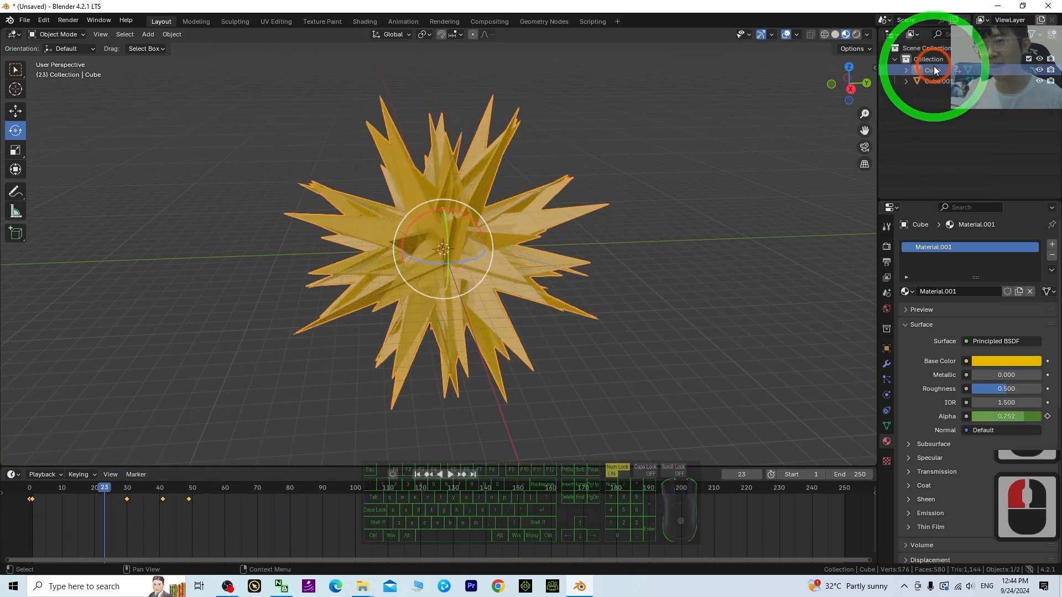
click(931, 81)
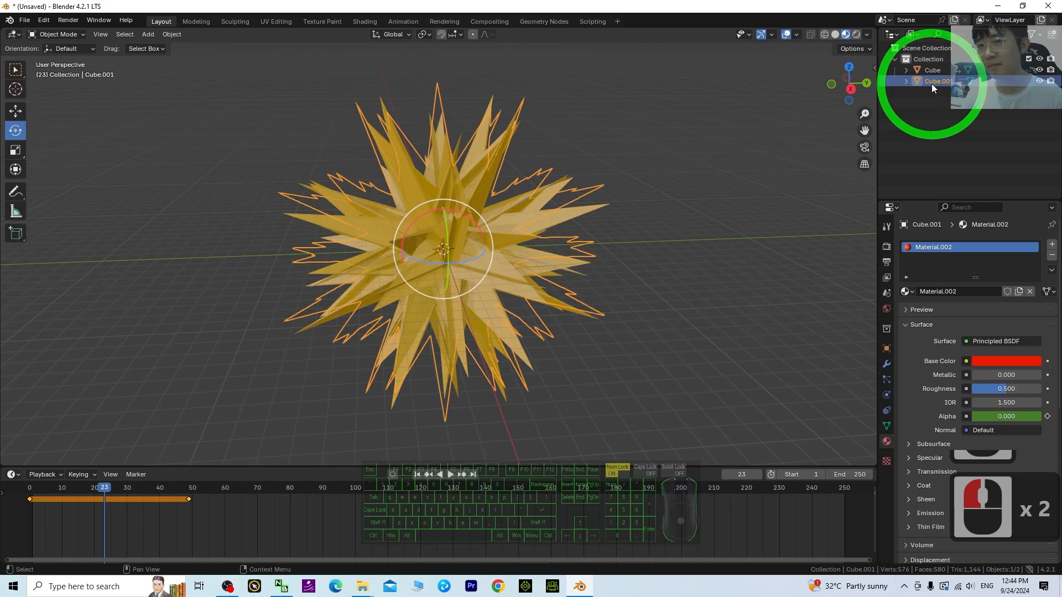
mouse_move(104, 488)
mouse_down()
mouse_move(75, 489)
mouse_move(876, 485)
mouse_move(121, 489)
mouse_up()
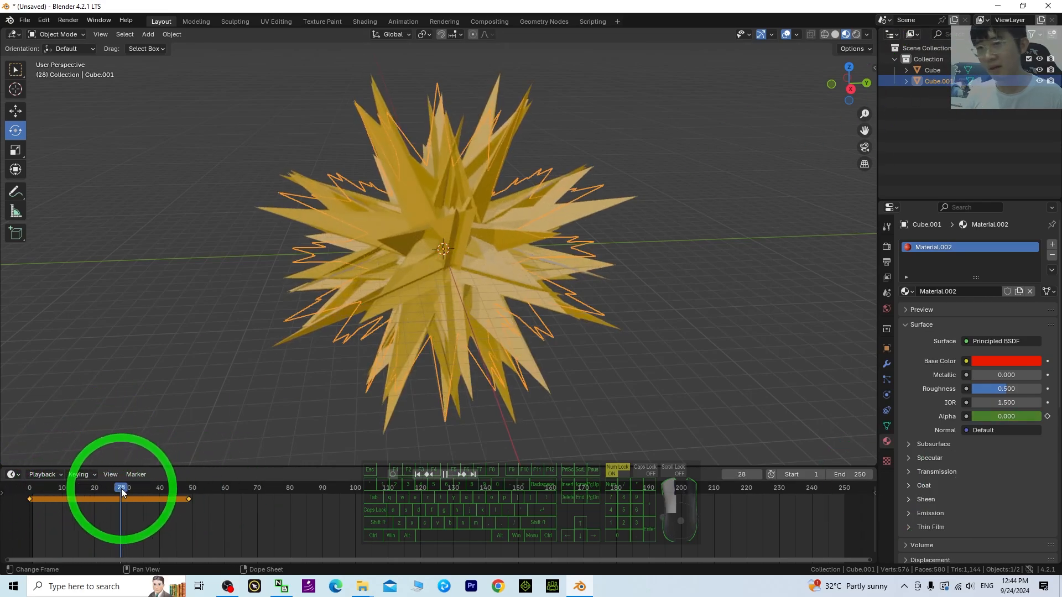
click(1012, 416)
text(0.)
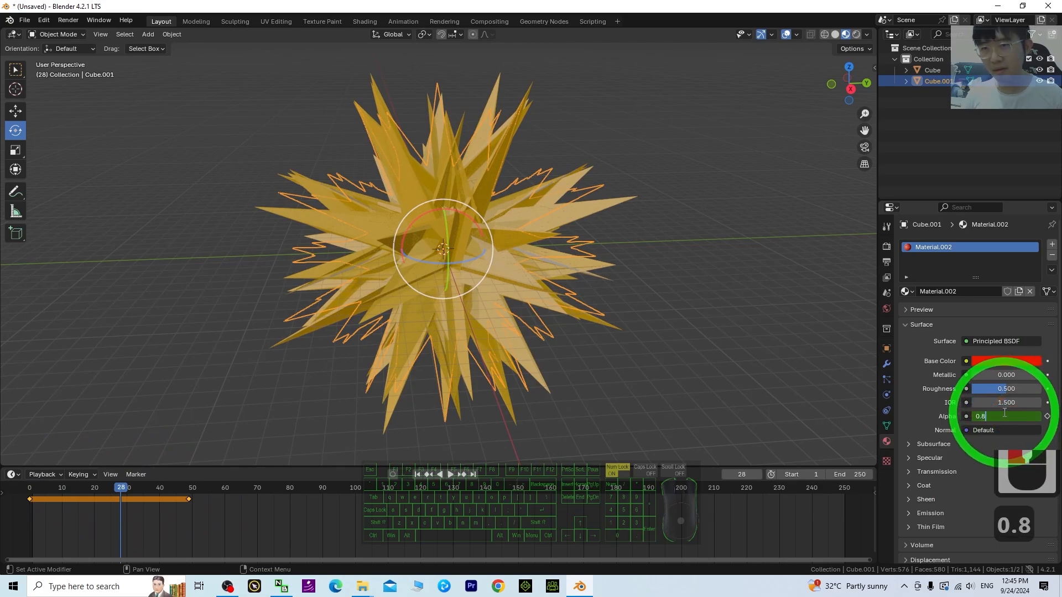
text(8)
key(Return)
click(1047, 418)
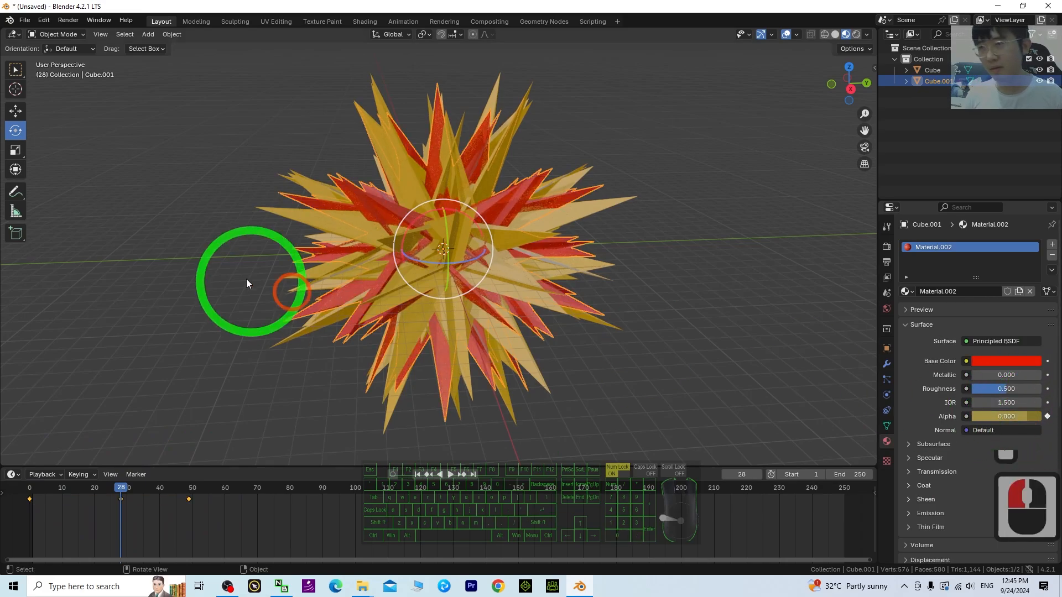
Play the animation from frame 1 to check the shifted red alpha peak, rewind, and select the red spiky mesh
click(417, 475)
click(448, 475)
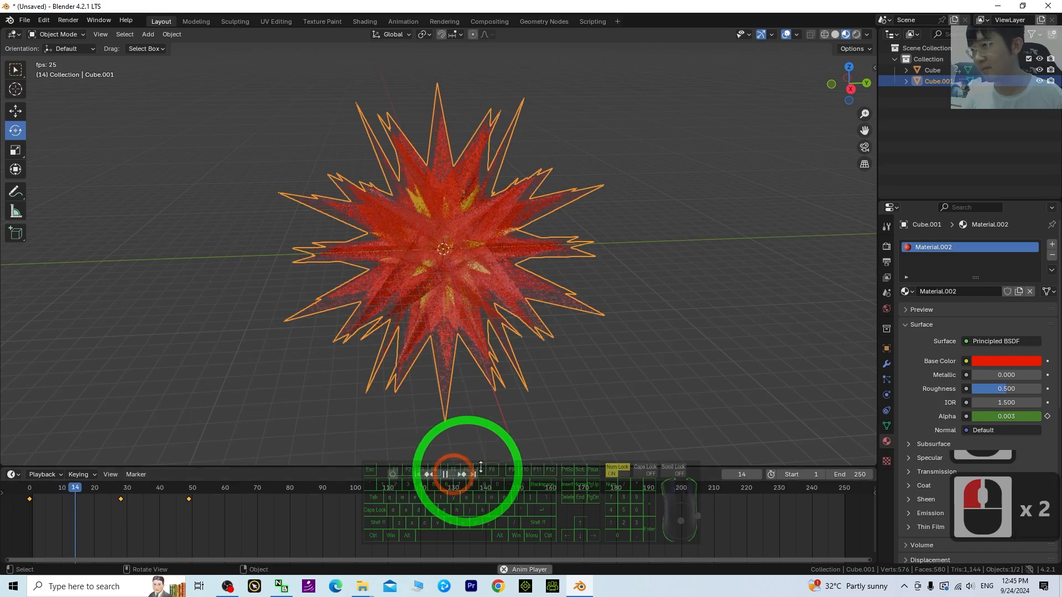
click(688, 341)
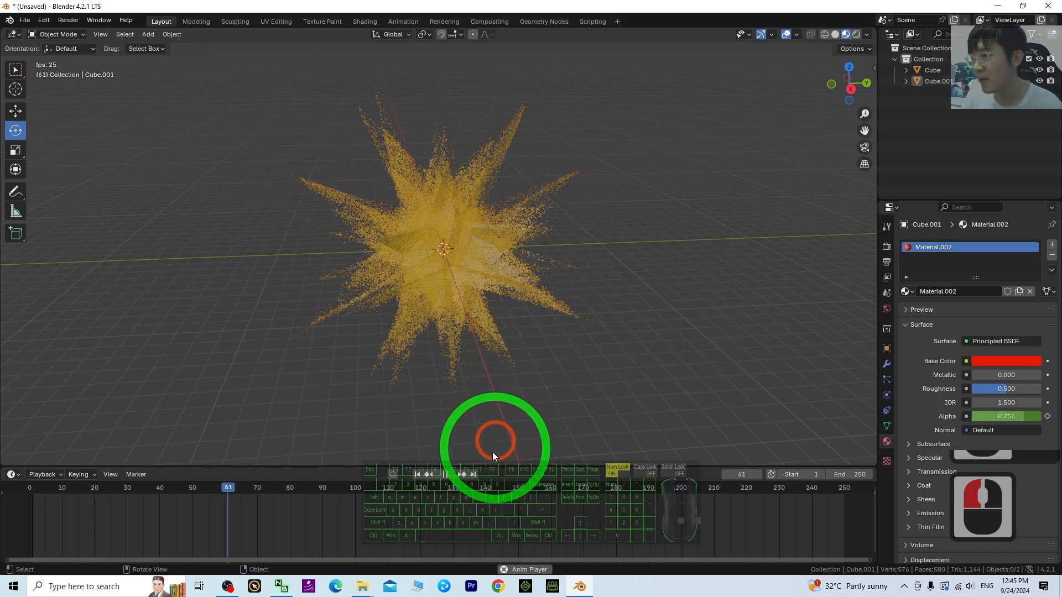
click(444, 475)
click(417, 475)
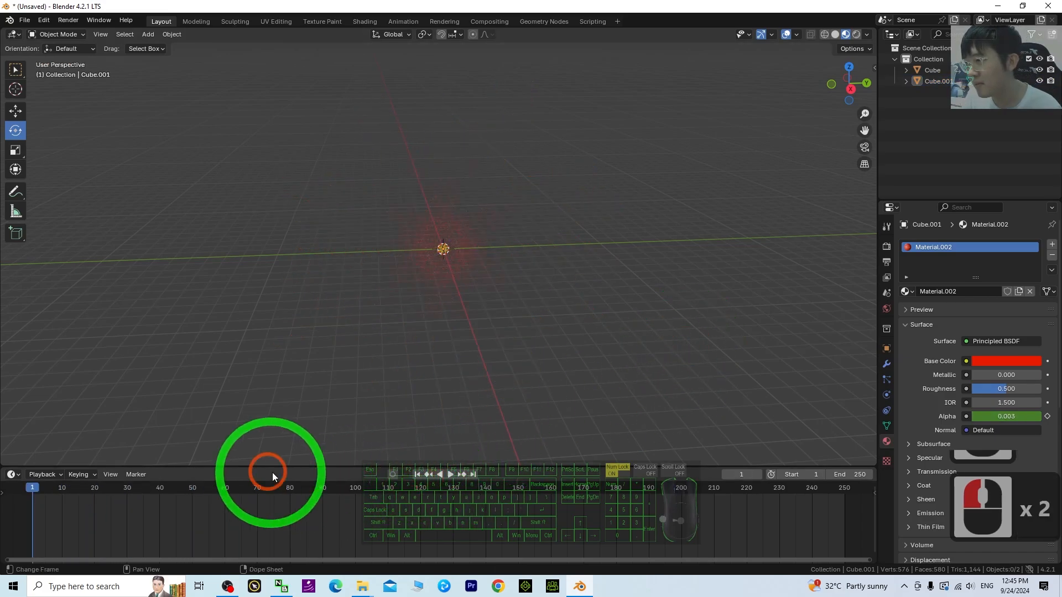
click(456, 227)
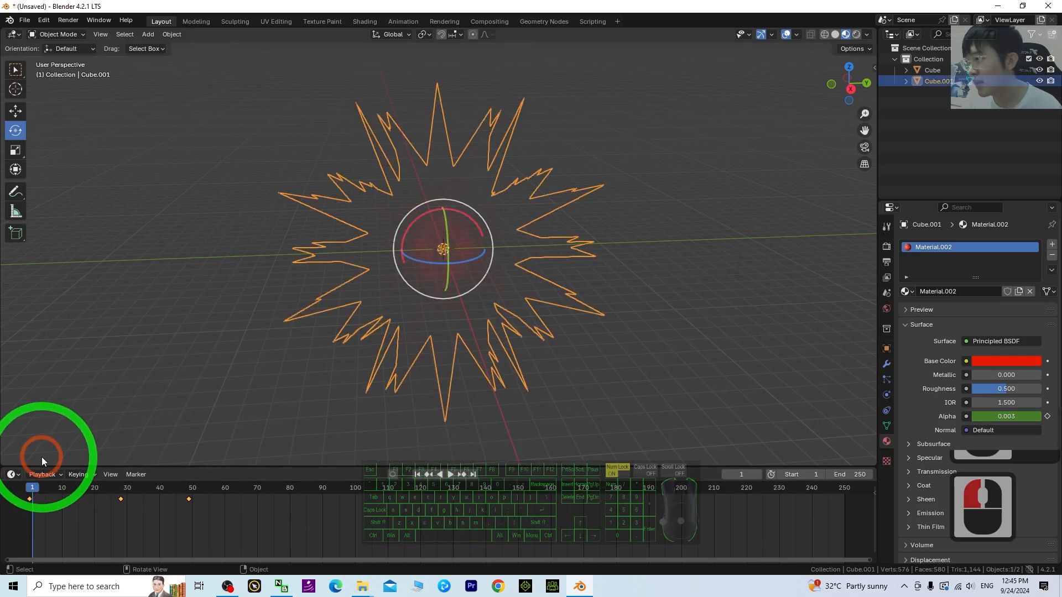
At frame 28, lower the red material's alpha to 0.3 and keyframe it
drag(47, 486, 121, 484)
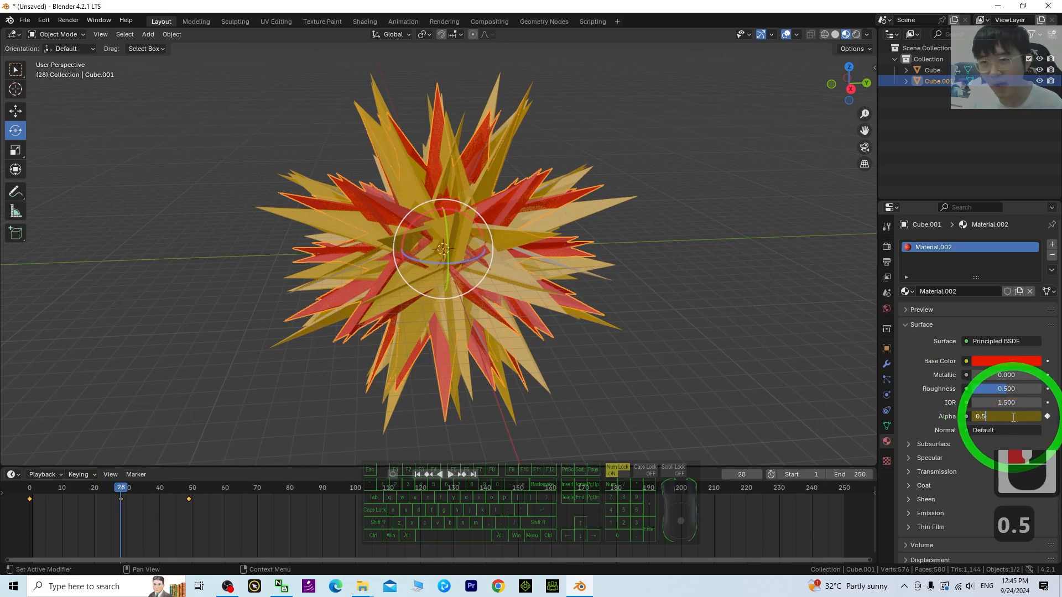
key(Return)
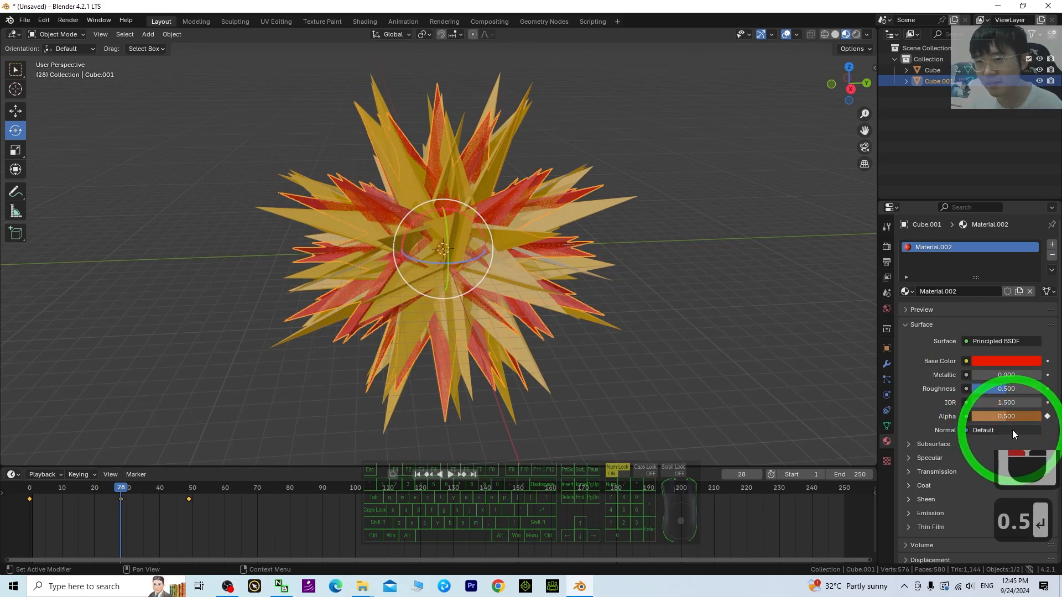
click(1011, 416)
text(0.3)
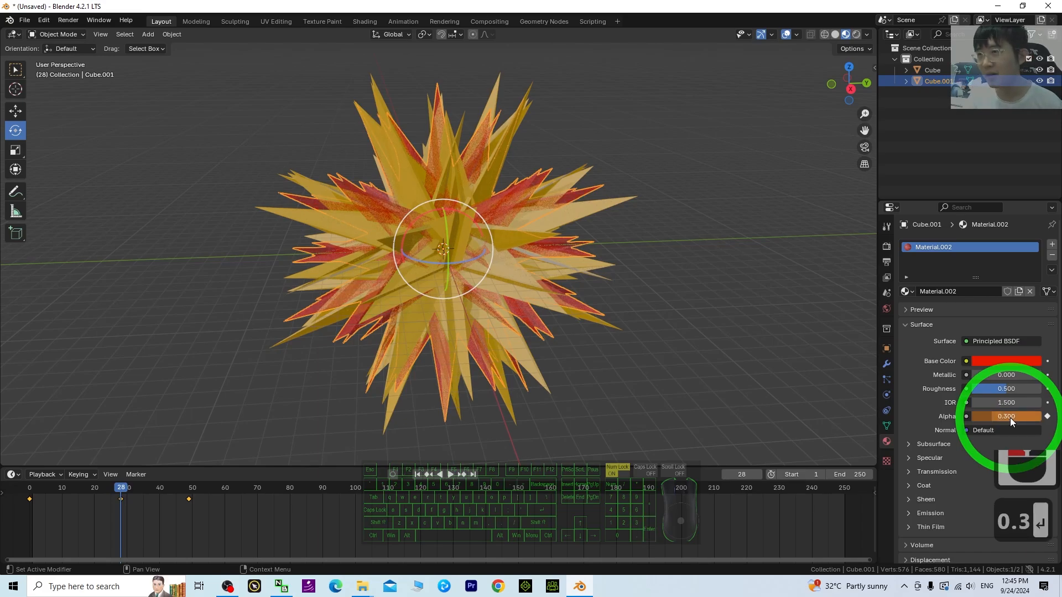
key(Return)
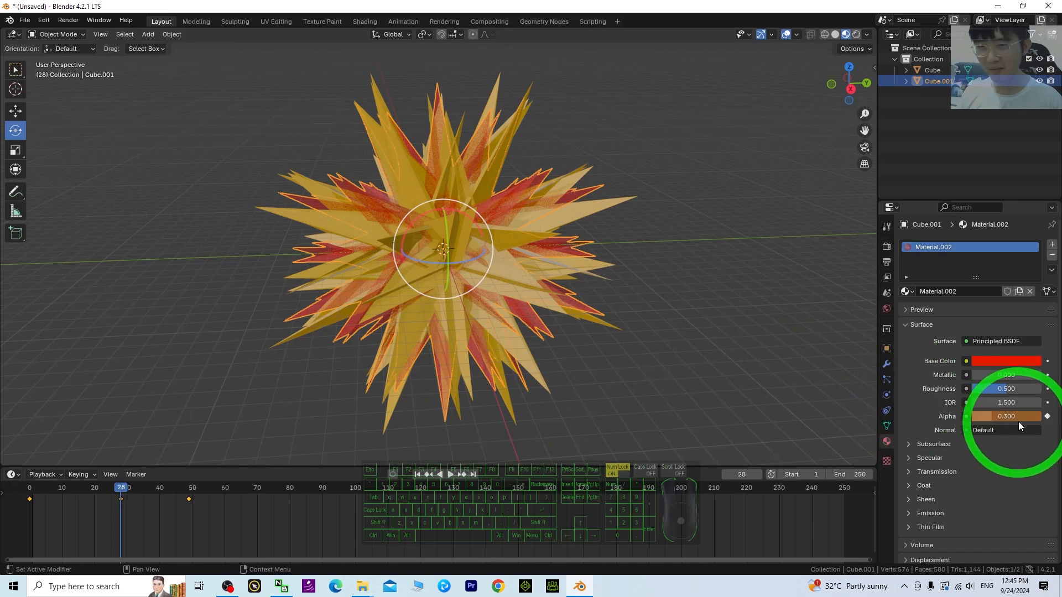
click(1047, 417)
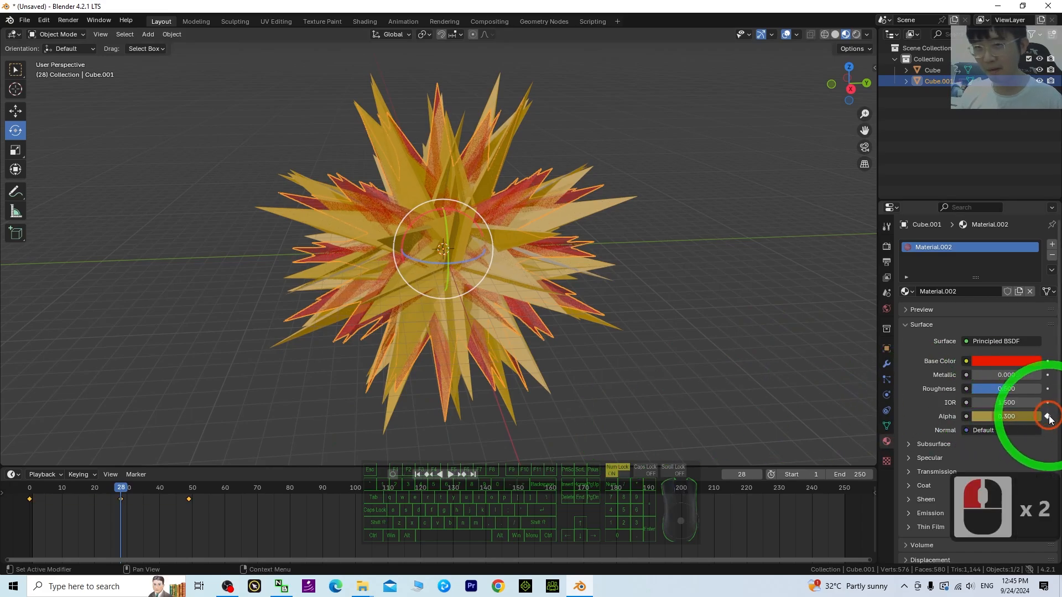
Select the yellow spiky mesh, set its material's alpha to 0.3 at frame 41 and keyframe it
click(419, 475)
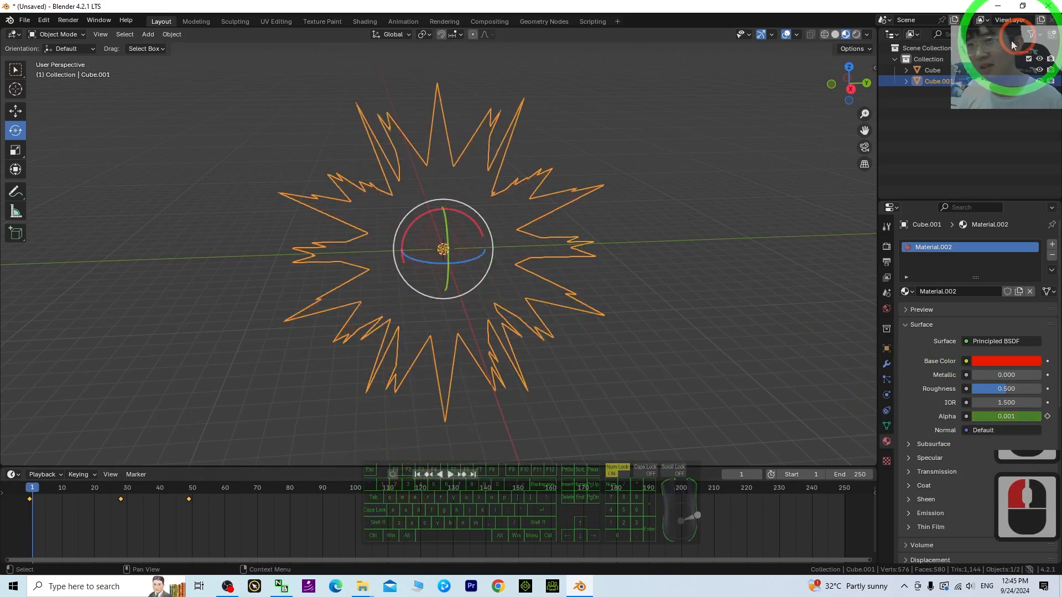
click(929, 69)
click(938, 71)
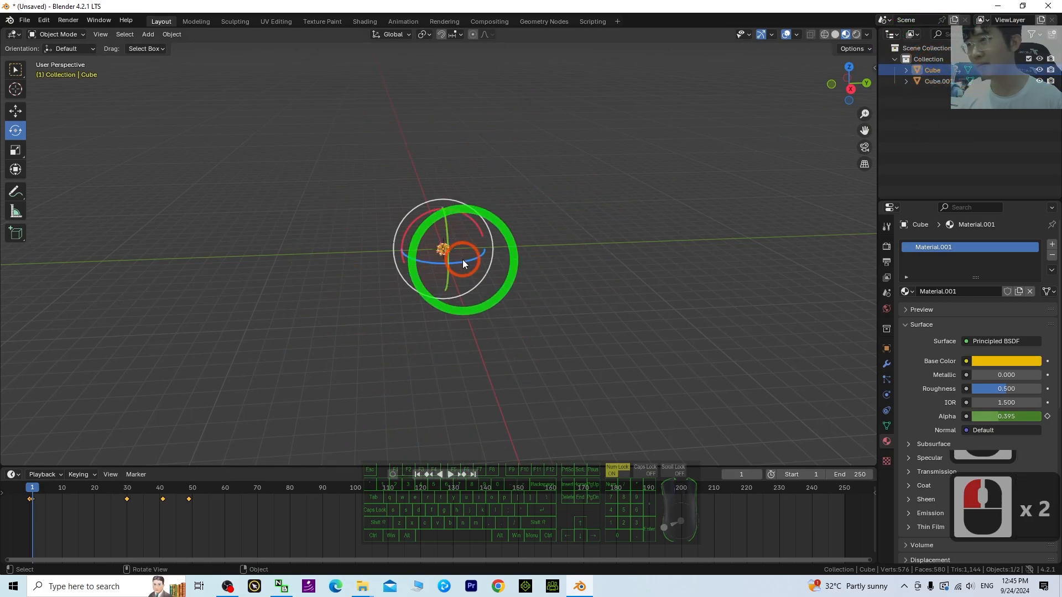
drag(34, 487, 163, 473)
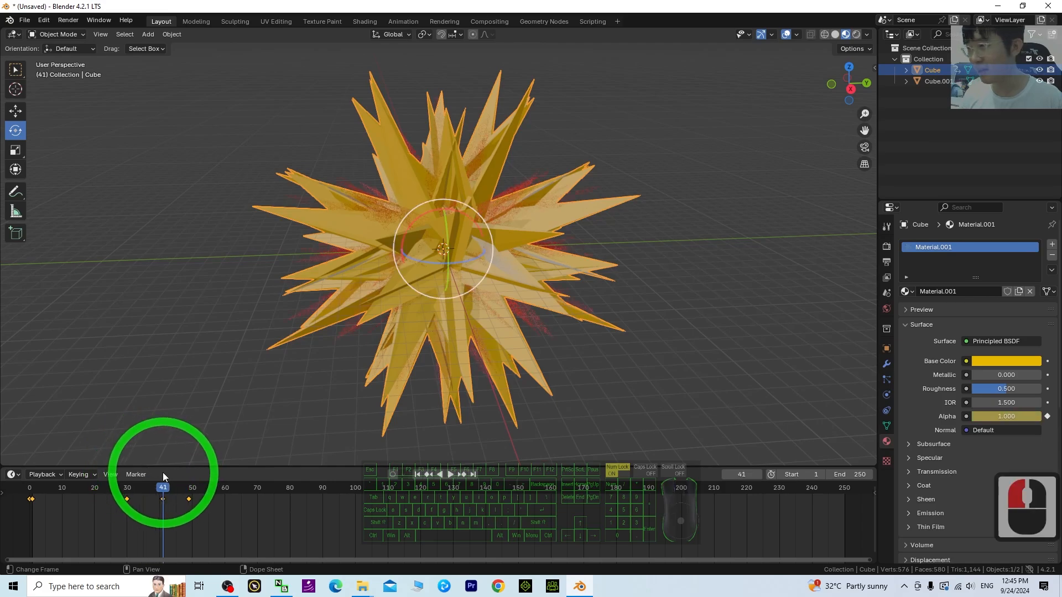
double_click(1015, 416)
text(0.5)
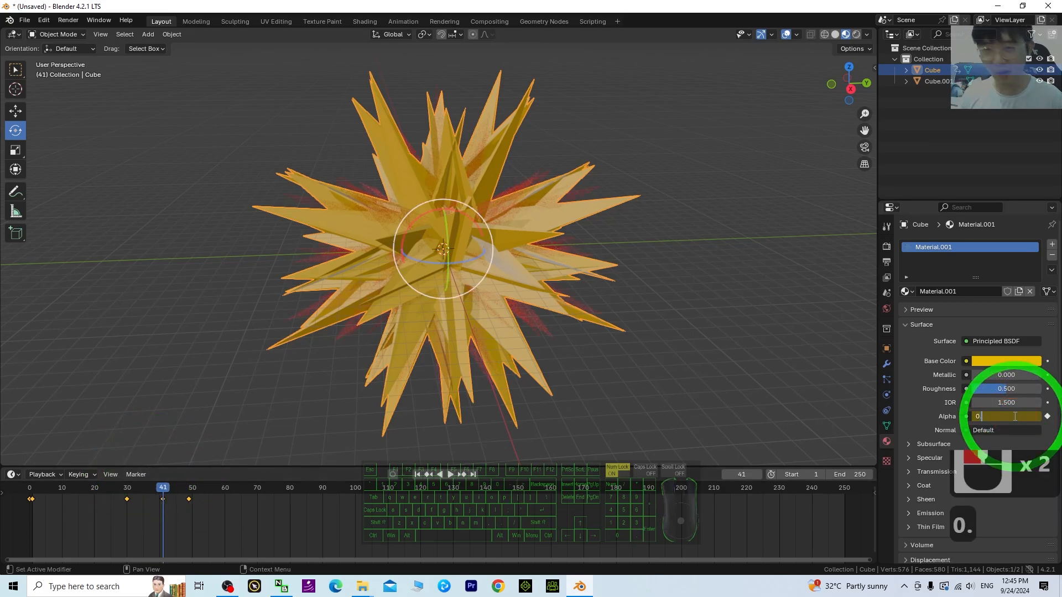
key(Return)
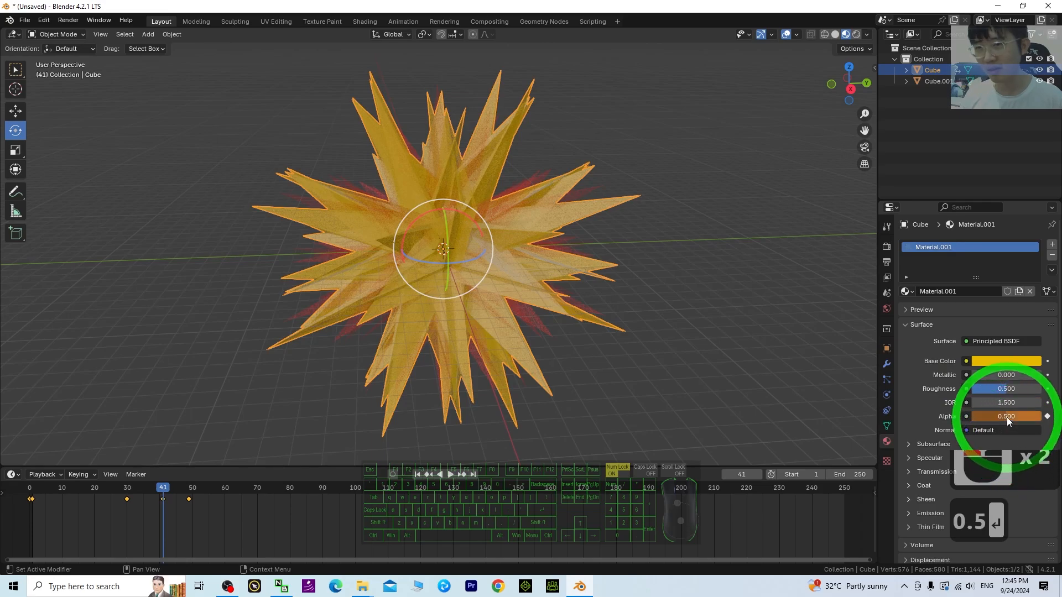
click(1007, 418)
text(0.3)
key(Return)
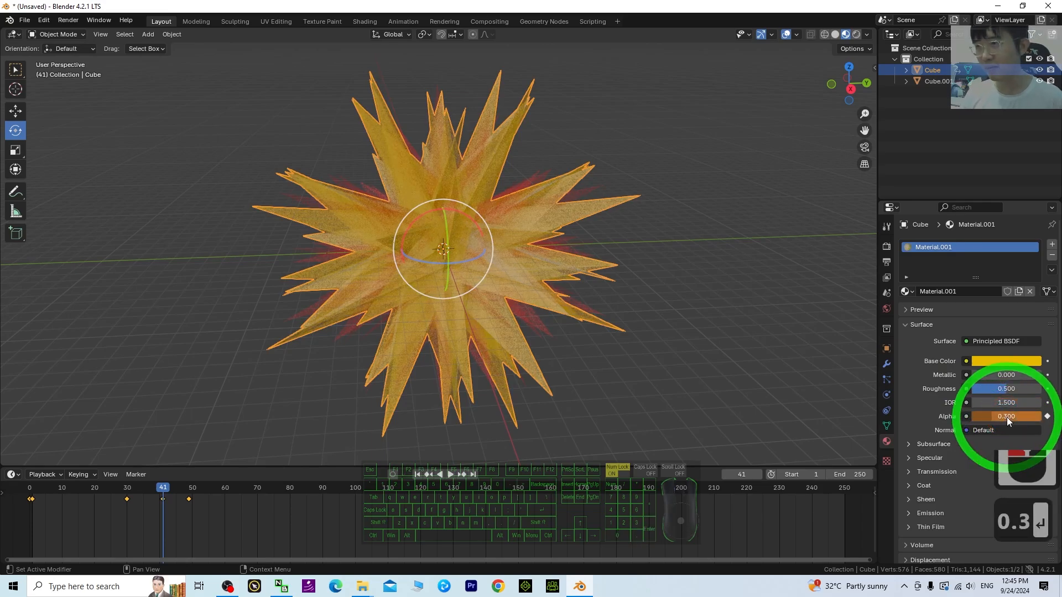
click(1048, 418)
At frame 30, set the yellow material's alpha to 0.1 and keyframe it
drag(163, 490, 128, 490)
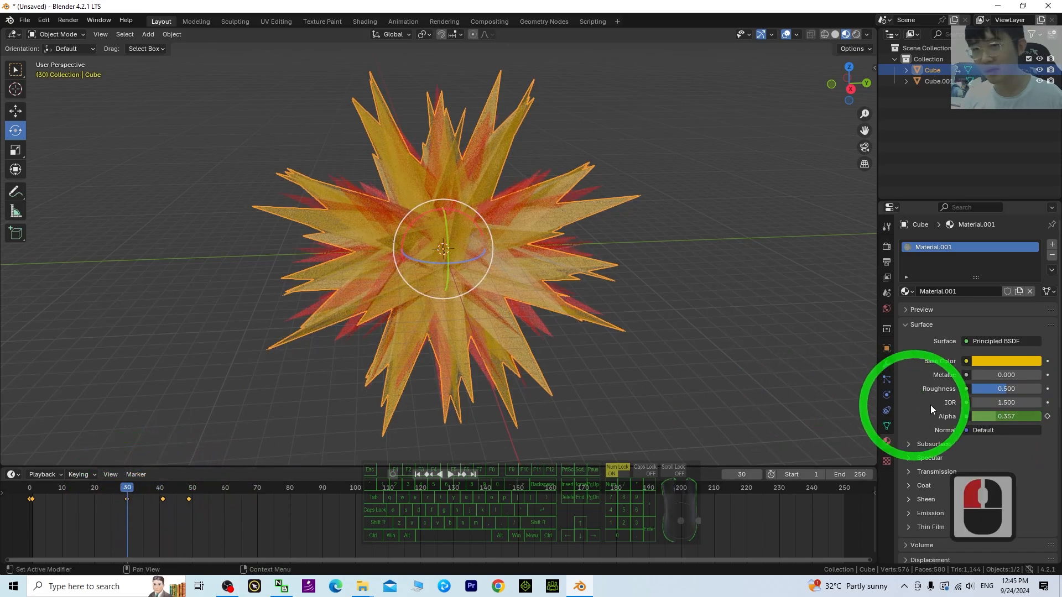
click(1016, 417)
text(0.1)
key(Return)
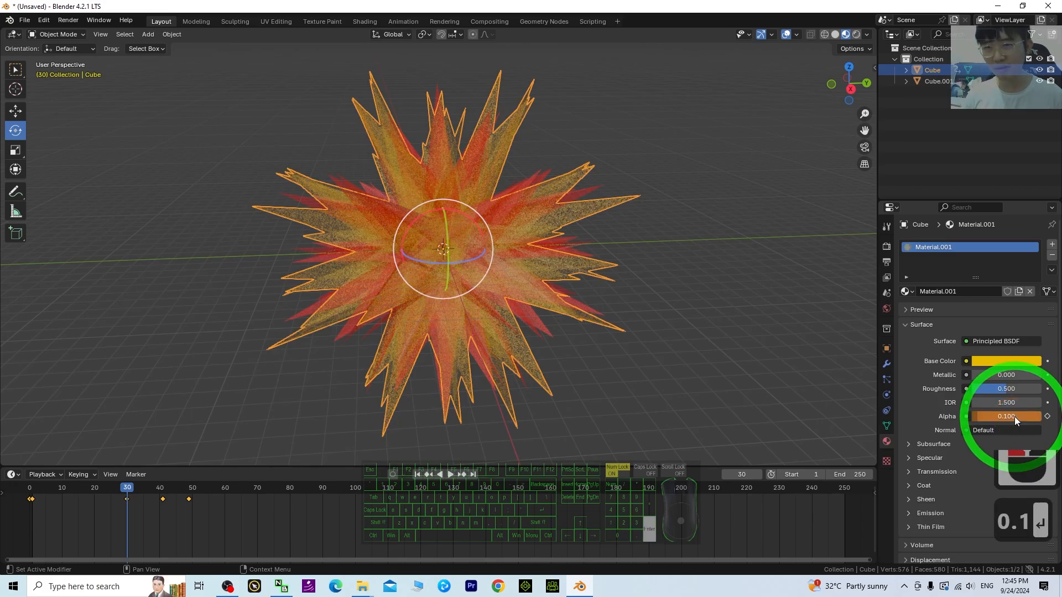
click(1048, 414)
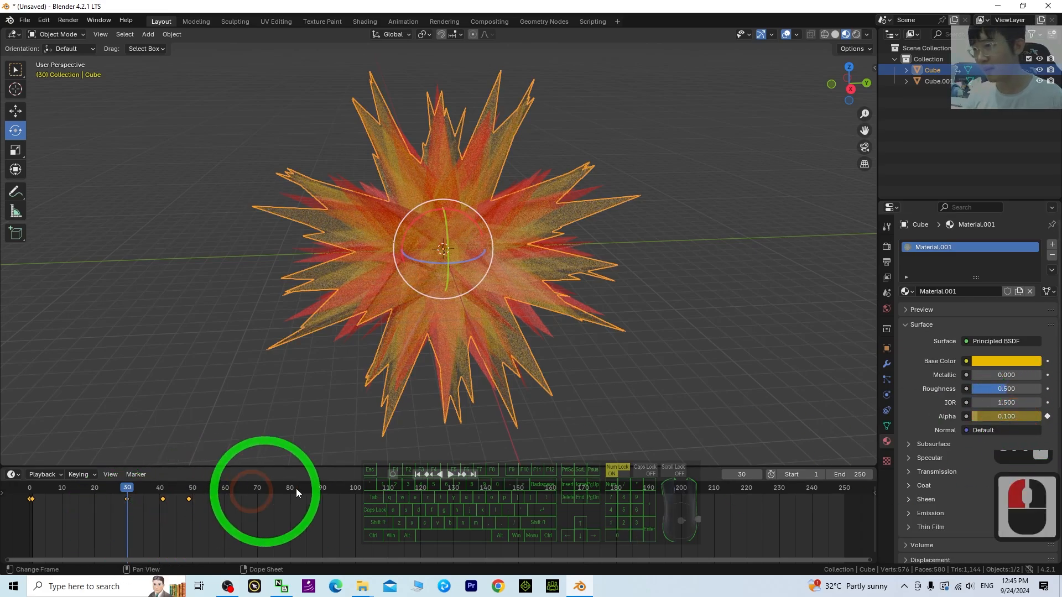
Play the animation repeatedly from frame 1 to check the softer transparency of both spiky meshes, with nothing selected
click(429, 475)
click(449, 474)
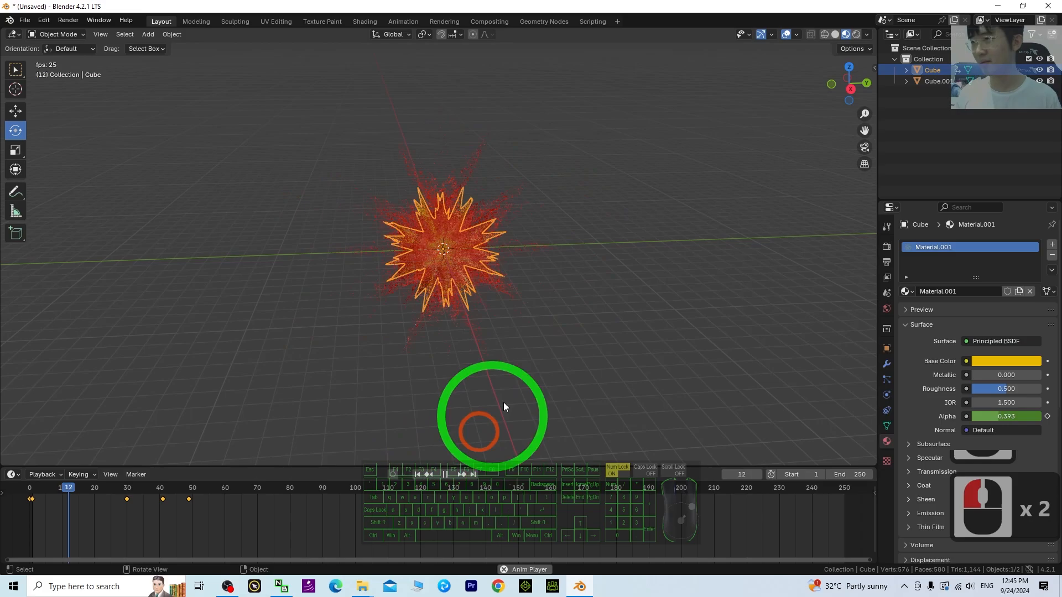
click(693, 265)
click(390, 459)
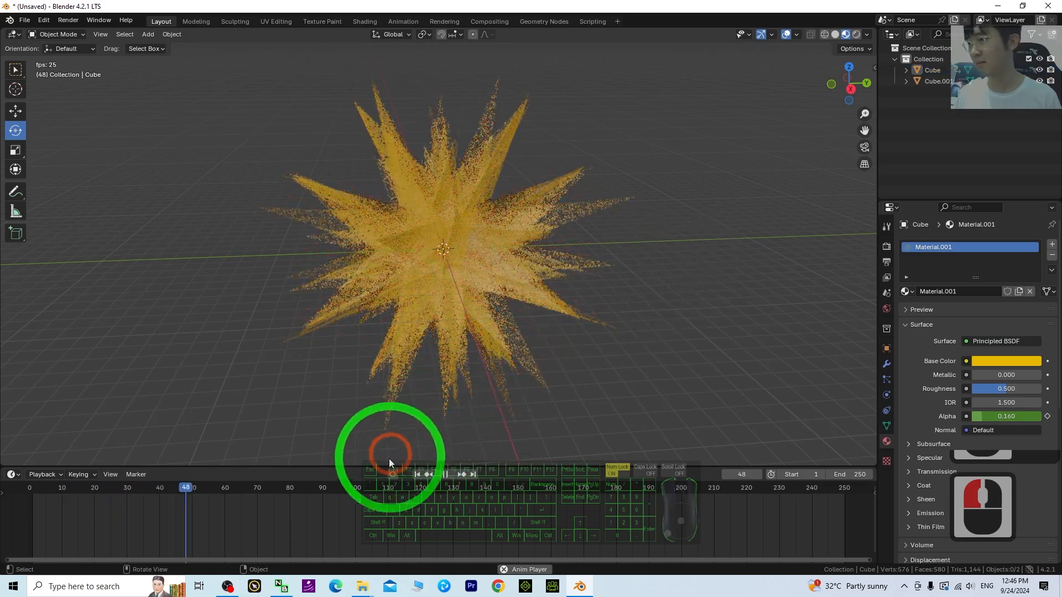
click(418, 475)
click(446, 475)
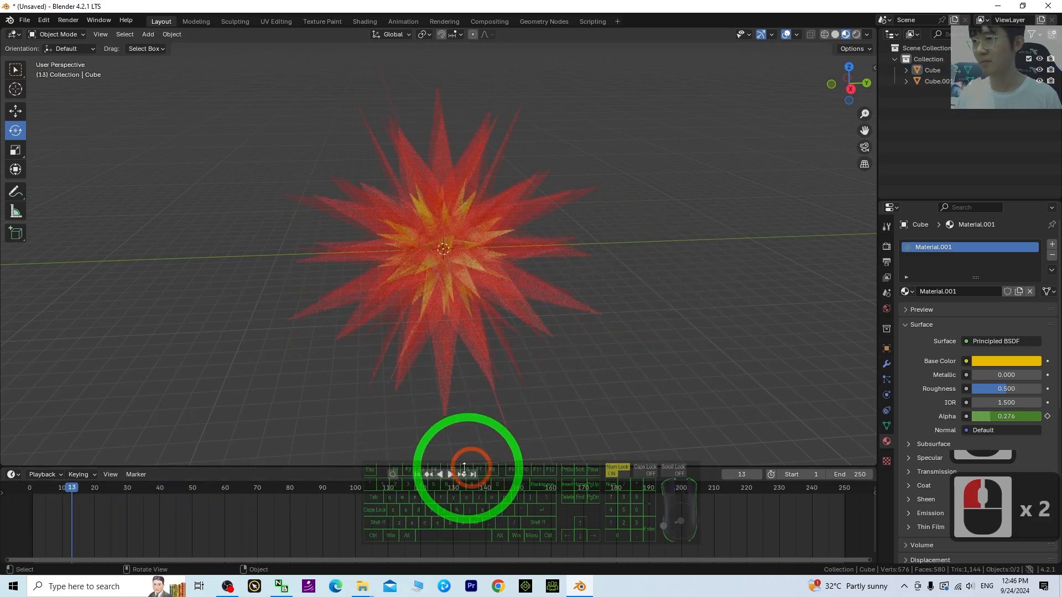
click(418, 474)
click(446, 474)
scroll(773, 255, up, 4)
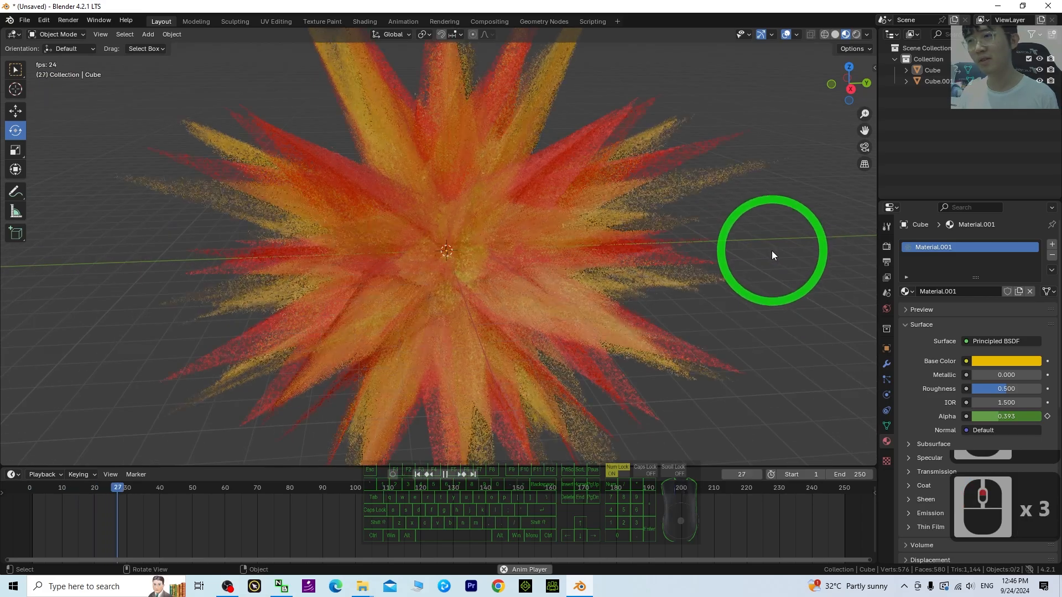
scroll(771, 256, down, 4)
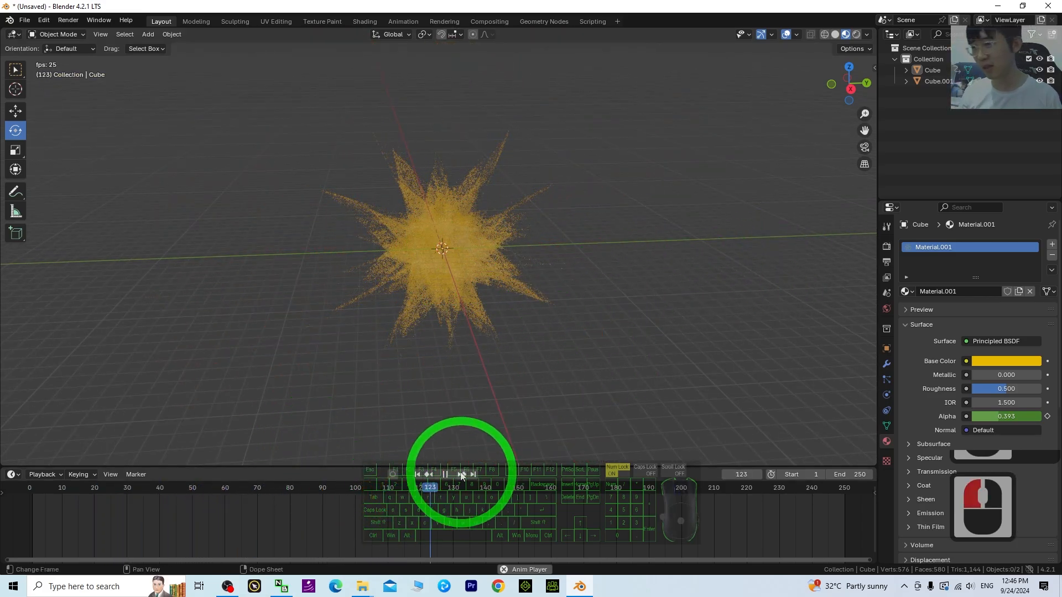
click(446, 475)
Select the yellow spiky mesh, set its material's alpha to 0 at frame 57 and keyframe it
drag(286, 486, 191, 493)
click(503, 231)
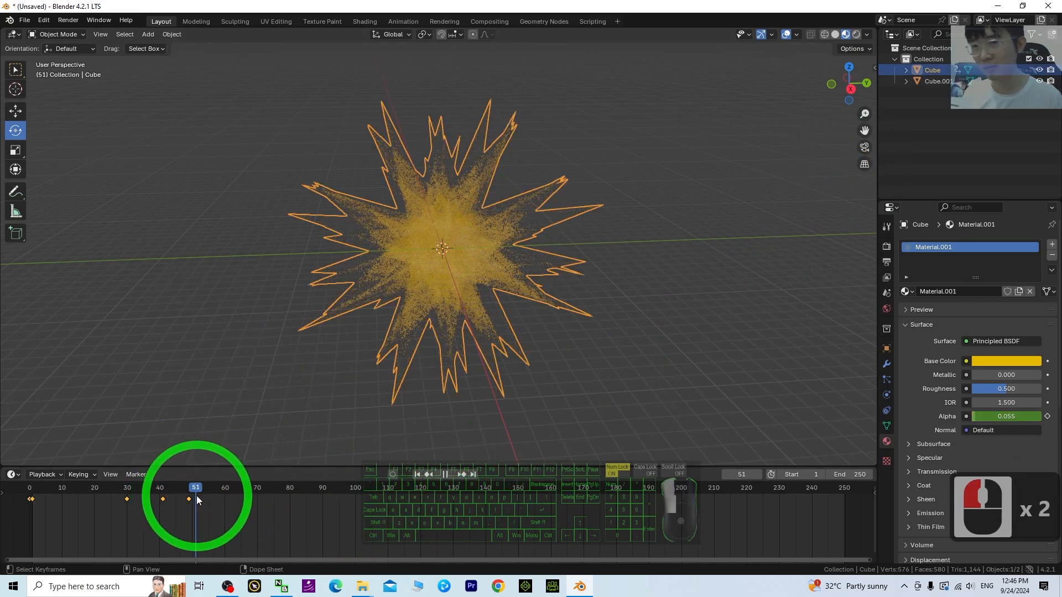
drag(188, 496, 216, 497)
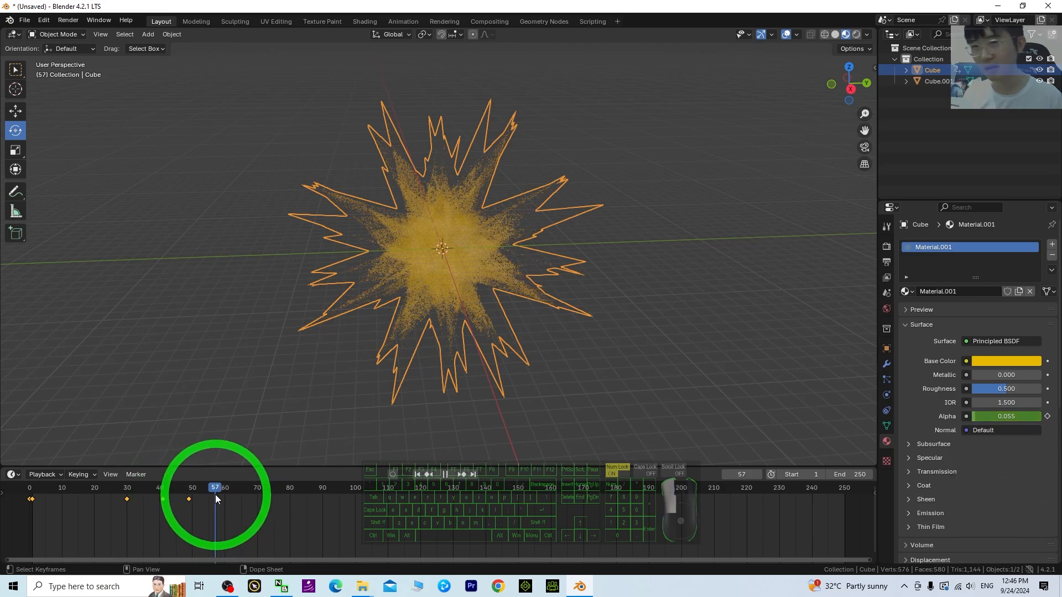
click(1007, 416)
text(0)
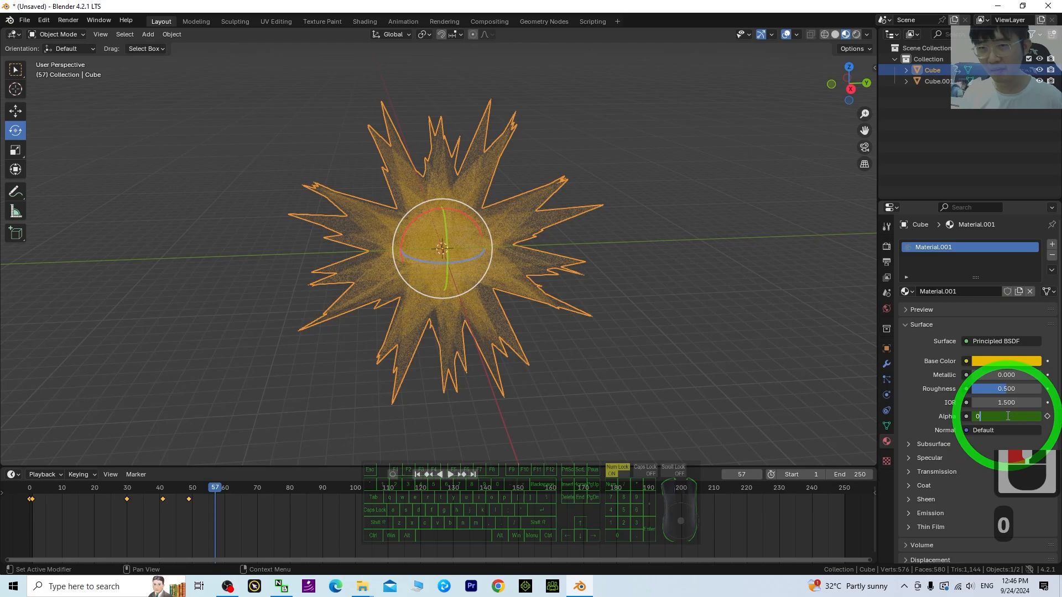
key(Return)
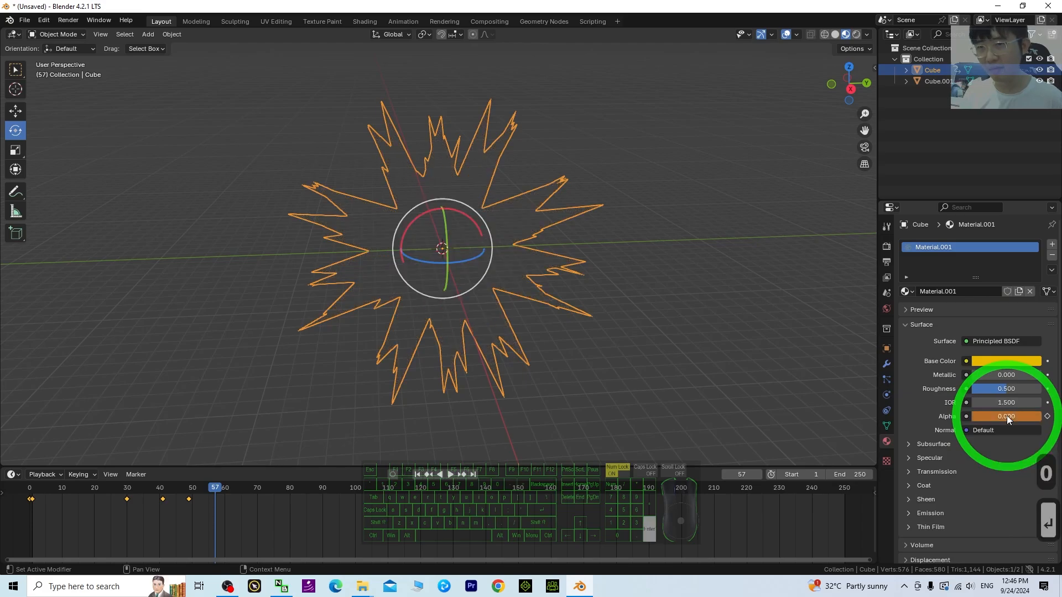
click(1048, 417)
click(446, 201)
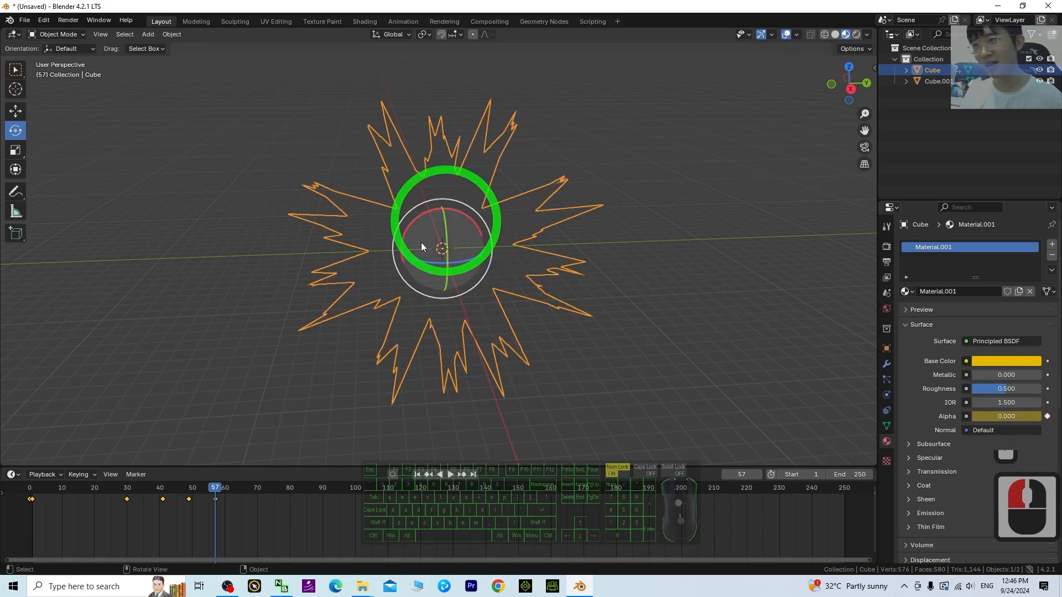
Replay the animation from frame 1 several times, from near and far, to check the yellow spikes' complete fade-out
click(417, 475)
click(451, 474)
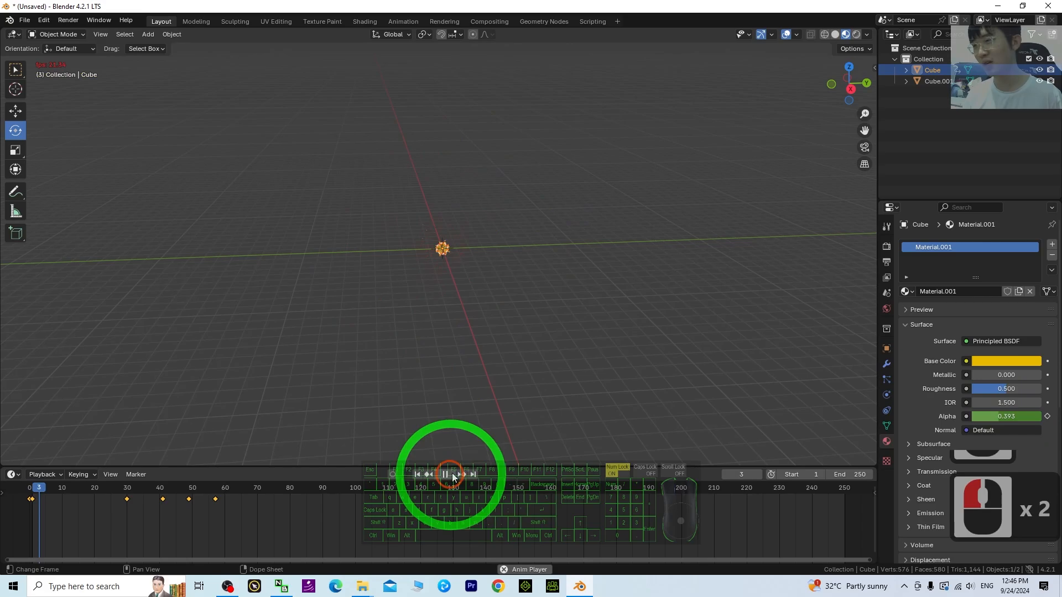
click(661, 319)
click(417, 474)
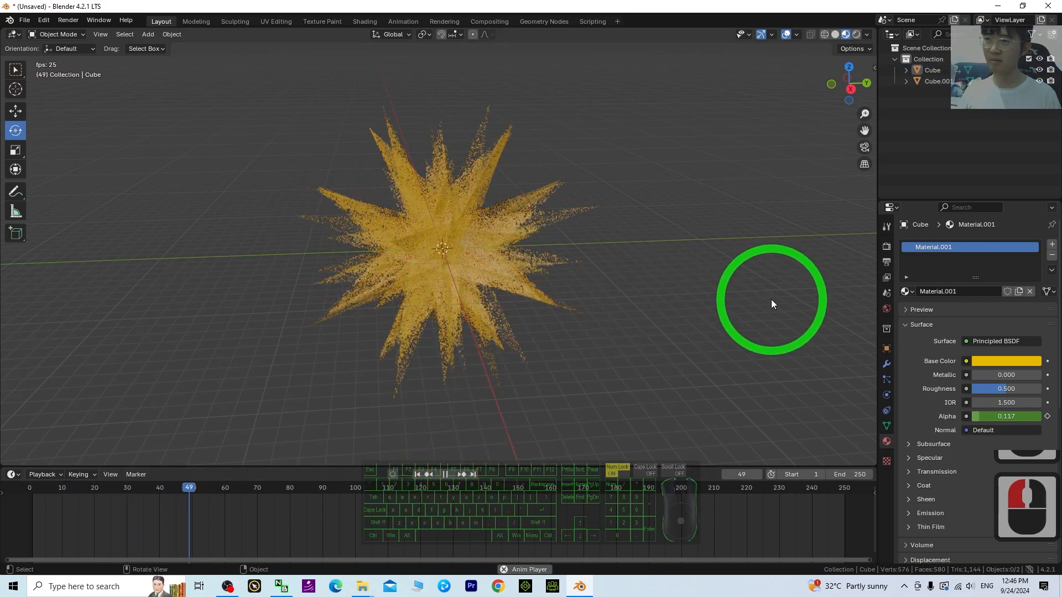
scroll(565, 276, up, 9)
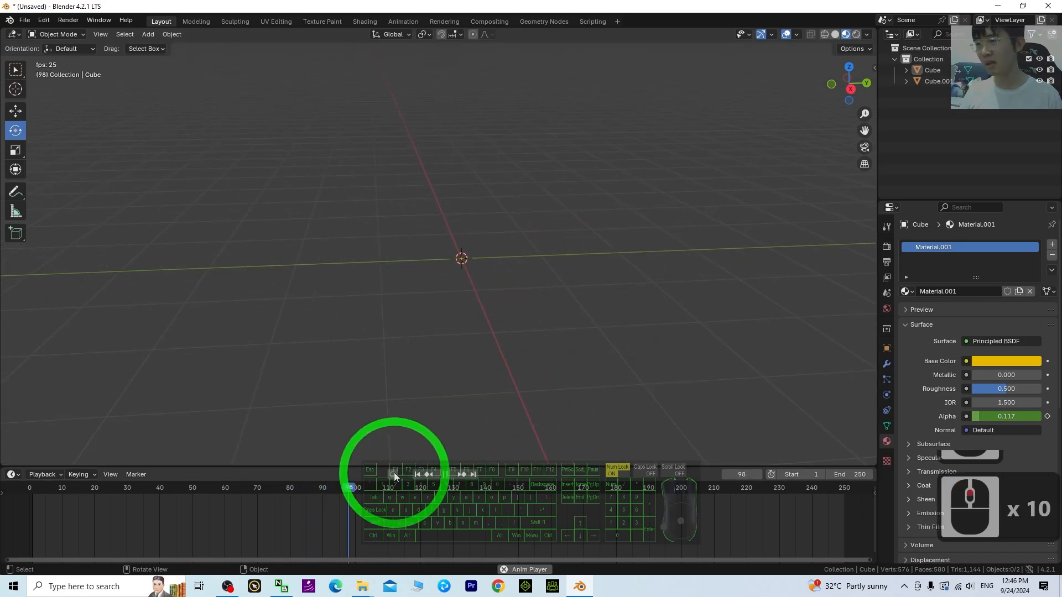
click(417, 474)
scroll(658, 360, down, 7)
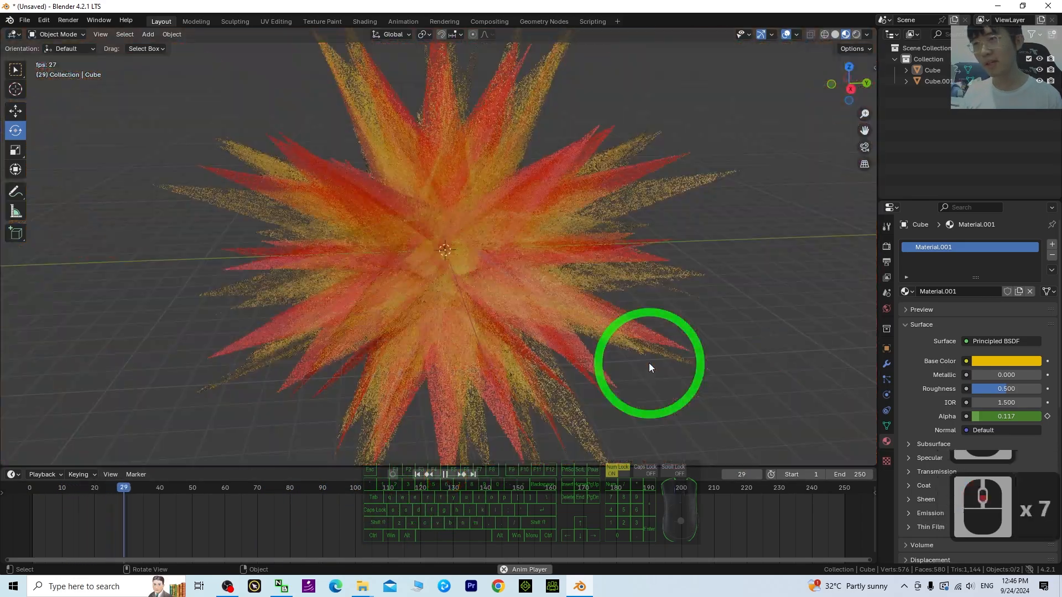
scroll(487, 431, up, 4)
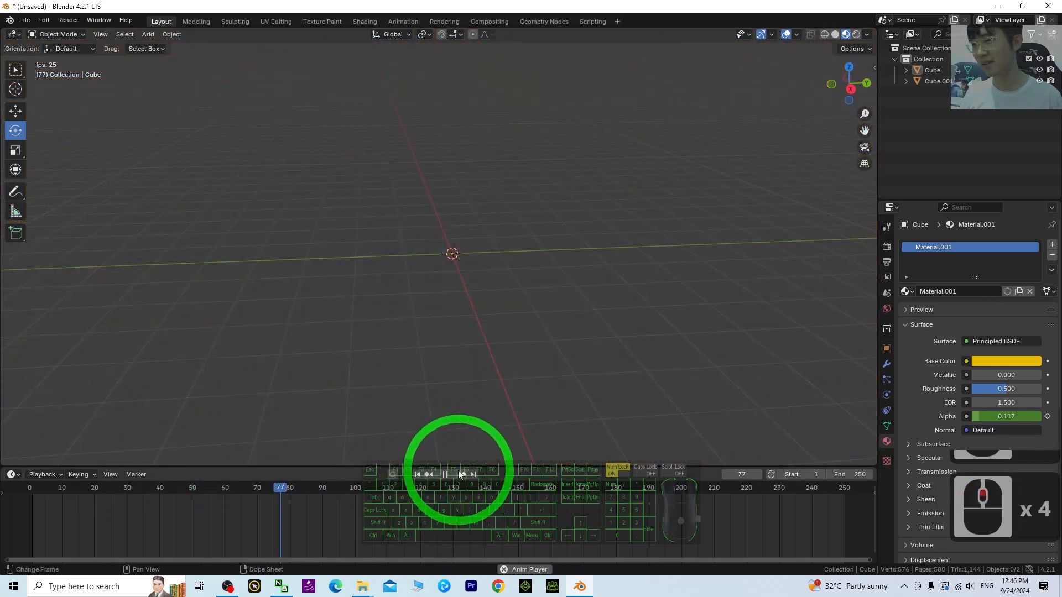
click(417, 475)
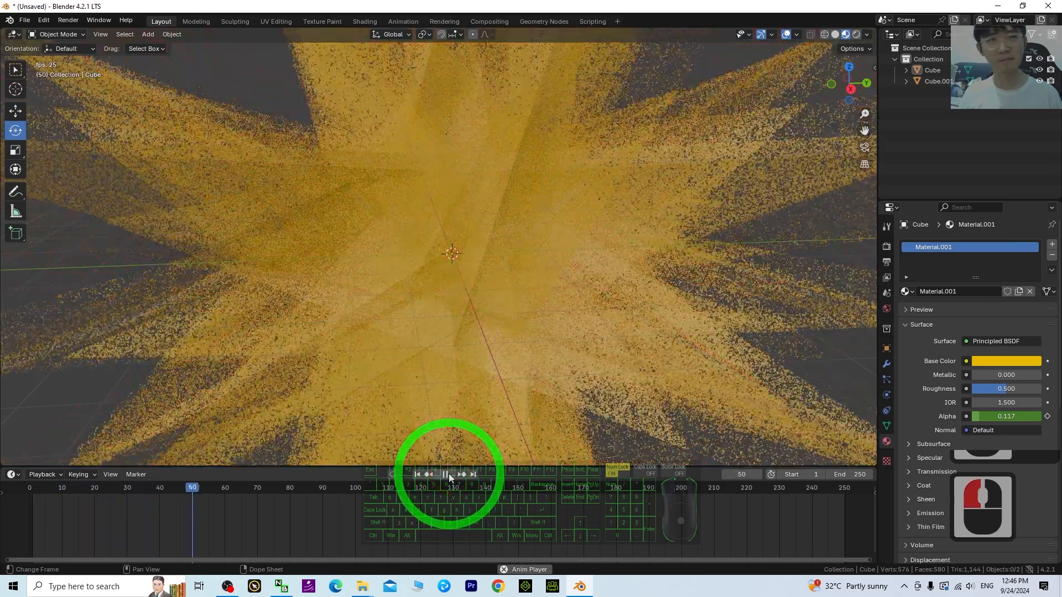
click(449, 474)
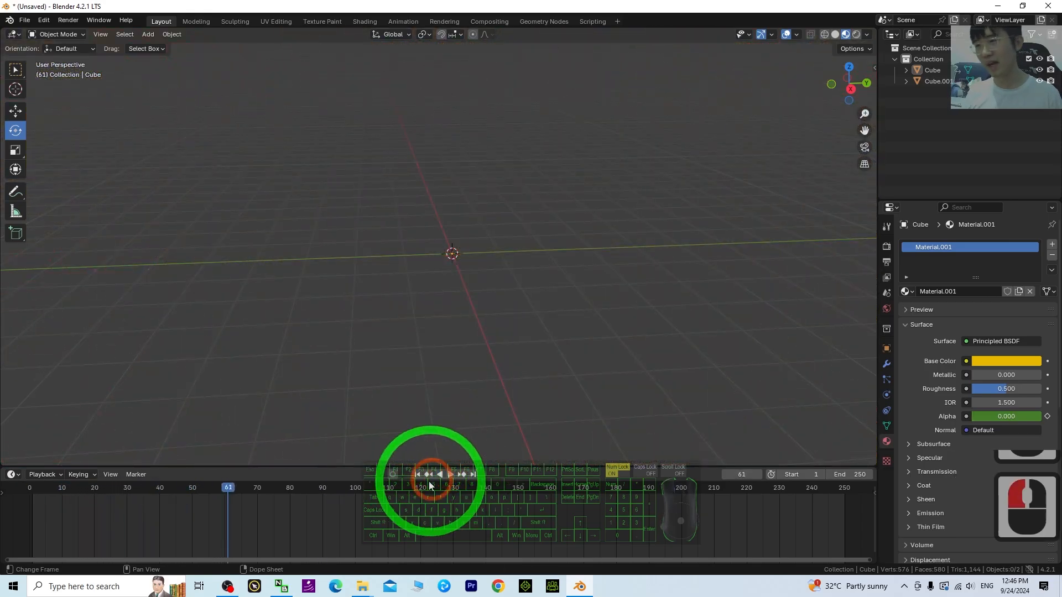
click(409, 476)
click(413, 477)
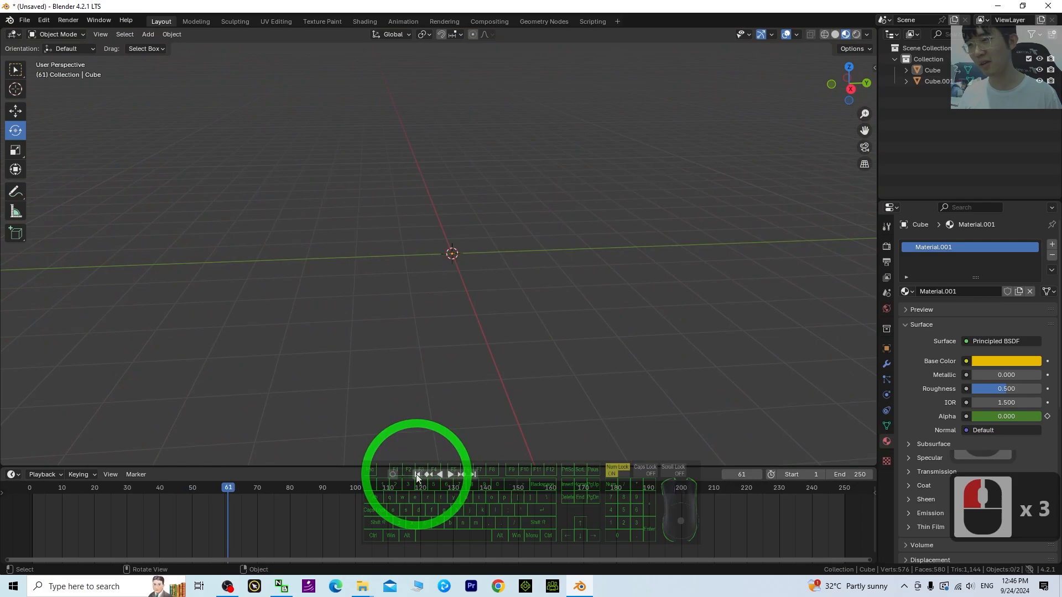
click(417, 474)
Play the finished burst animation once more from frame 0, stop it and return to frame 1
drag(33, 489, 29, 554)
scroll(535, 269, down, 5)
scroll(471, 264, up, 4)
click(483, 527)
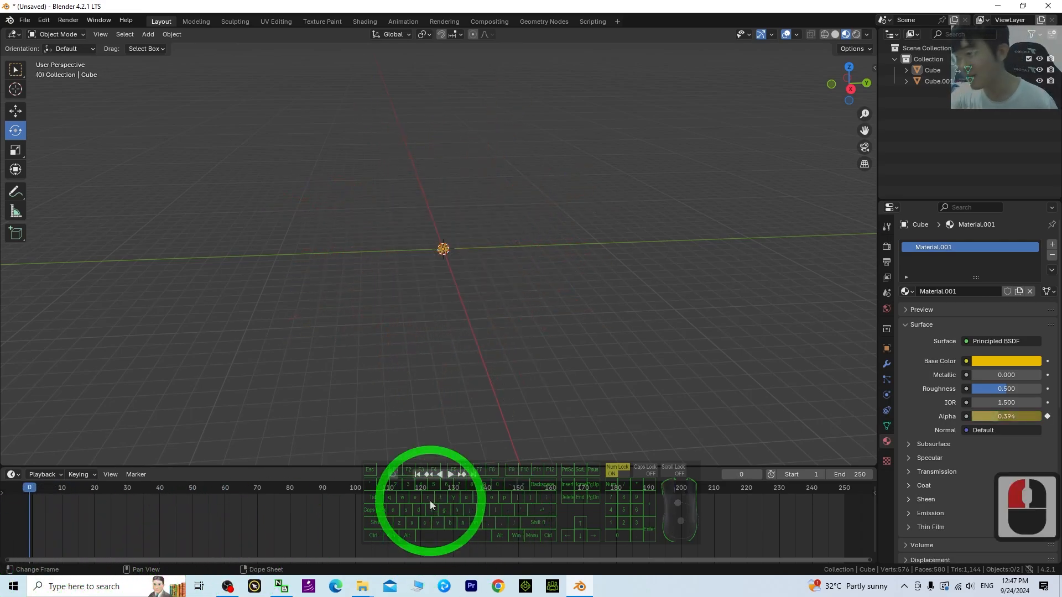
click(451, 474)
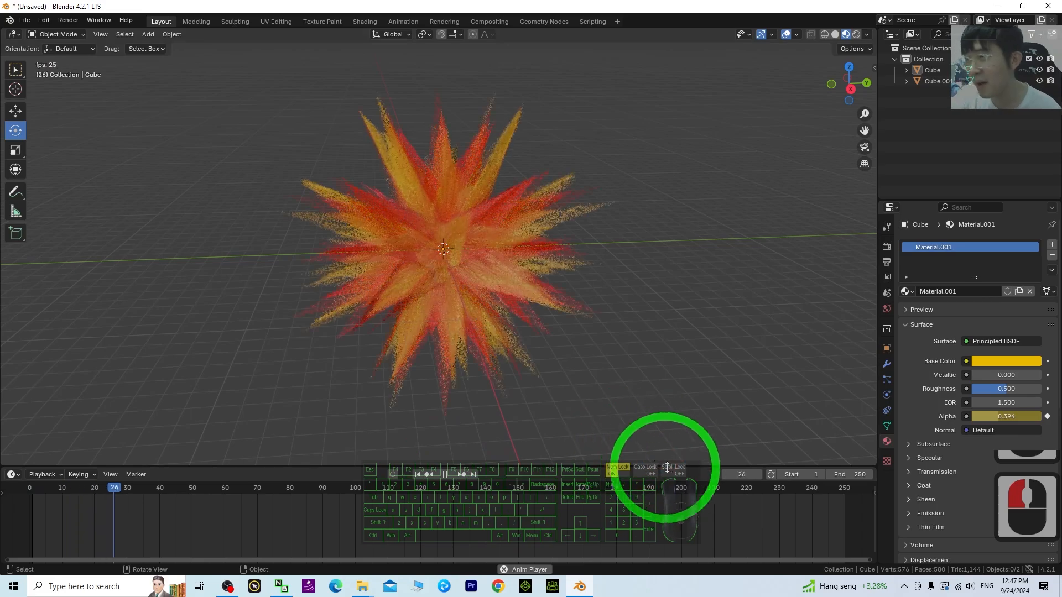
click(445, 474)
click(417, 474)
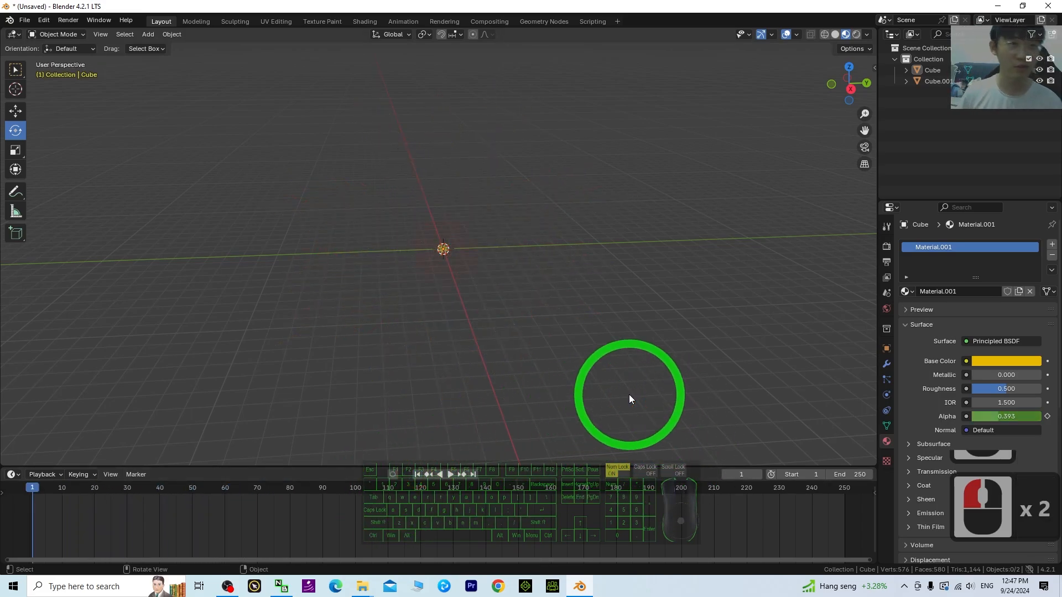